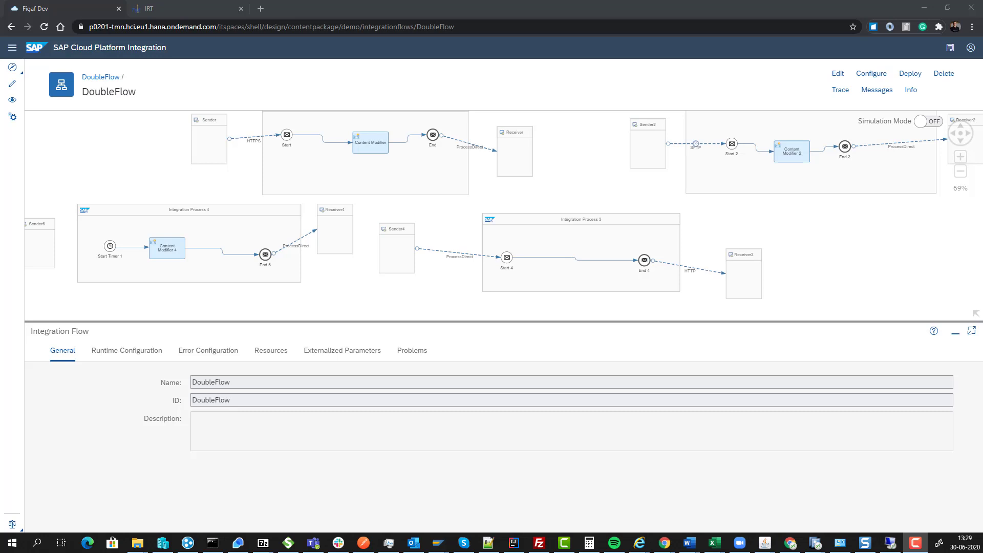
Review Start Timer 1's scheduler and general settings and the top process's Start event
click(110, 246)
click(109, 352)
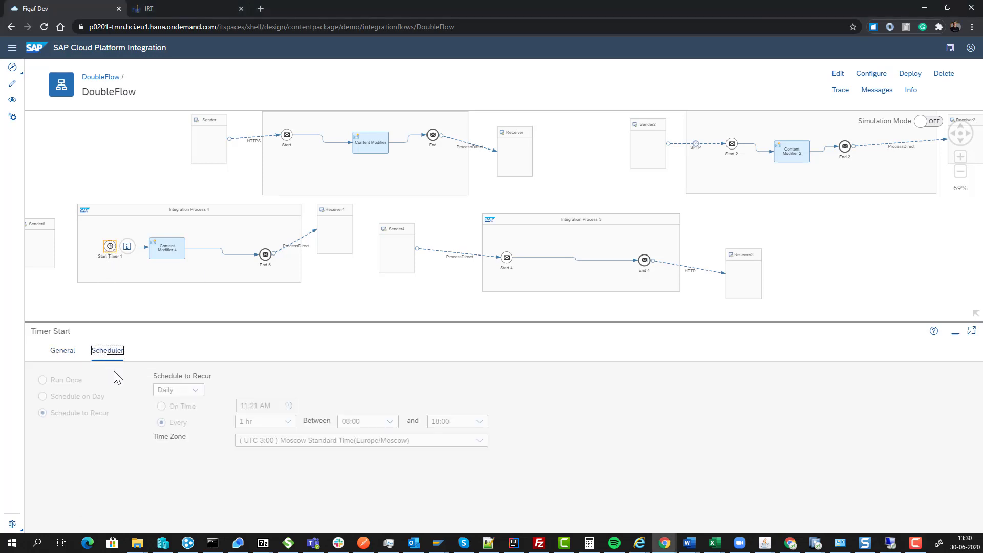
click(62, 351)
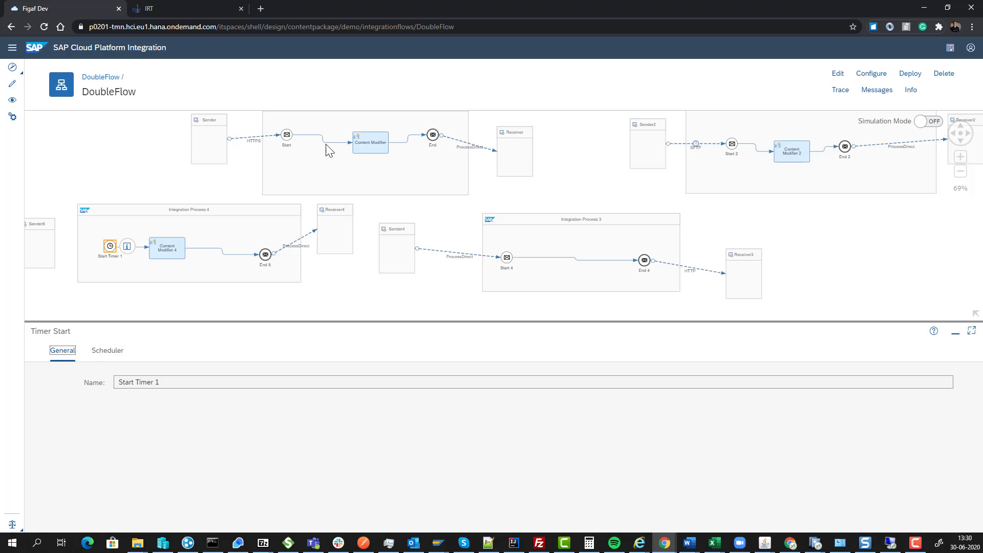
click(286, 136)
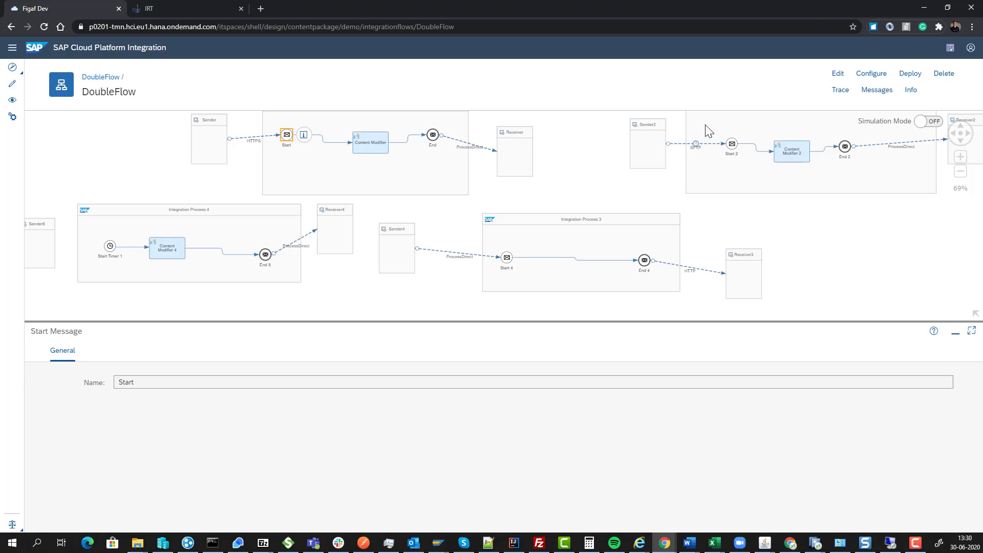
Show Content Modifier 3's exchange property 'now' set to ${date:now:dd-MM-yyyy HH:mm}
click(737, 246)
drag(738, 245, 666, 177)
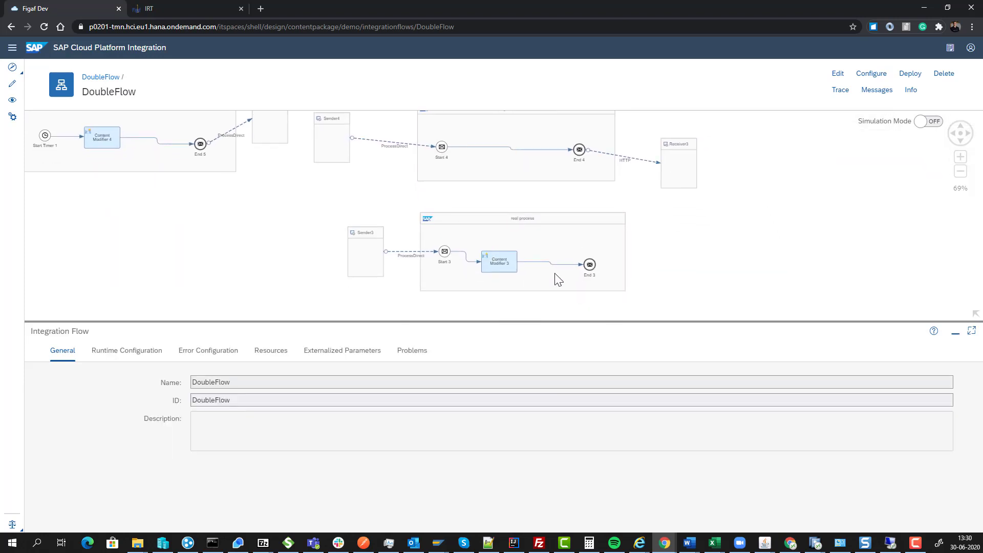
click(491, 265)
click(185, 350)
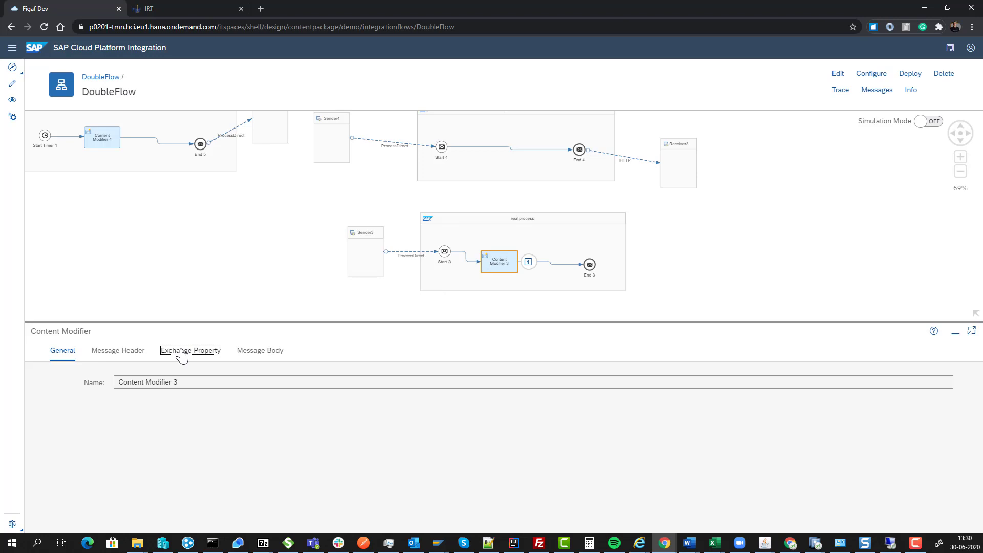
click(250, 353)
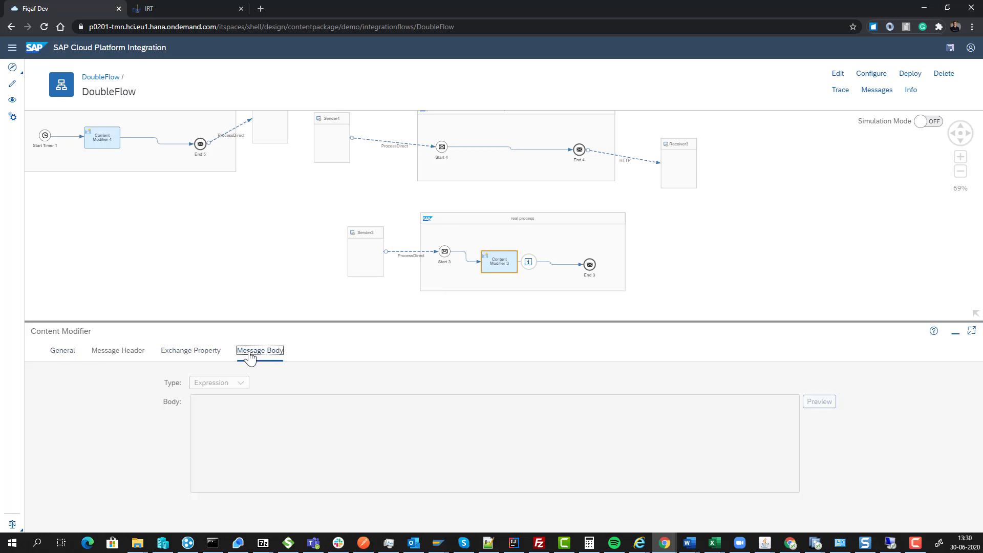
click(211, 353)
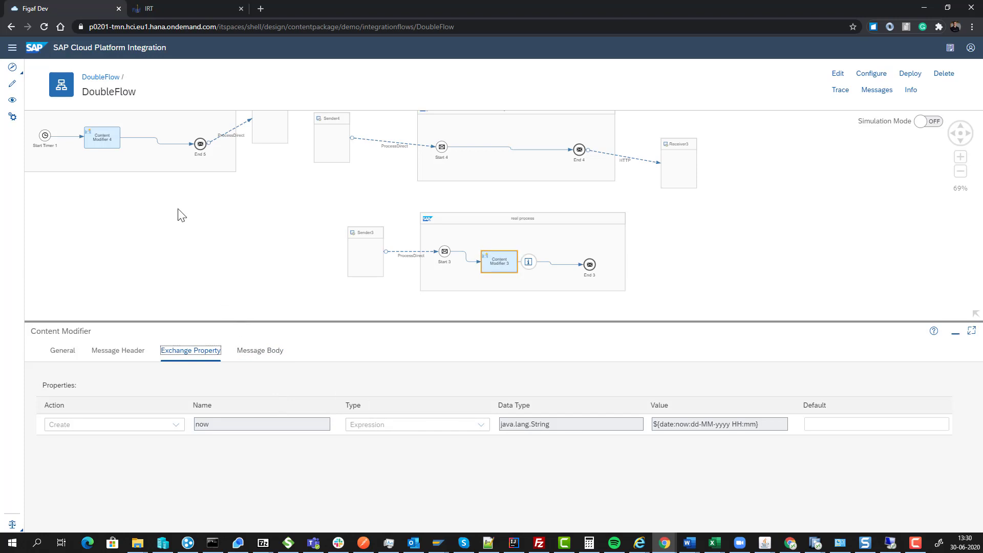
Request a 10-message DoubleFlow recording with title and message Demo2020DoubleFlow, and save it
click(152, 11)
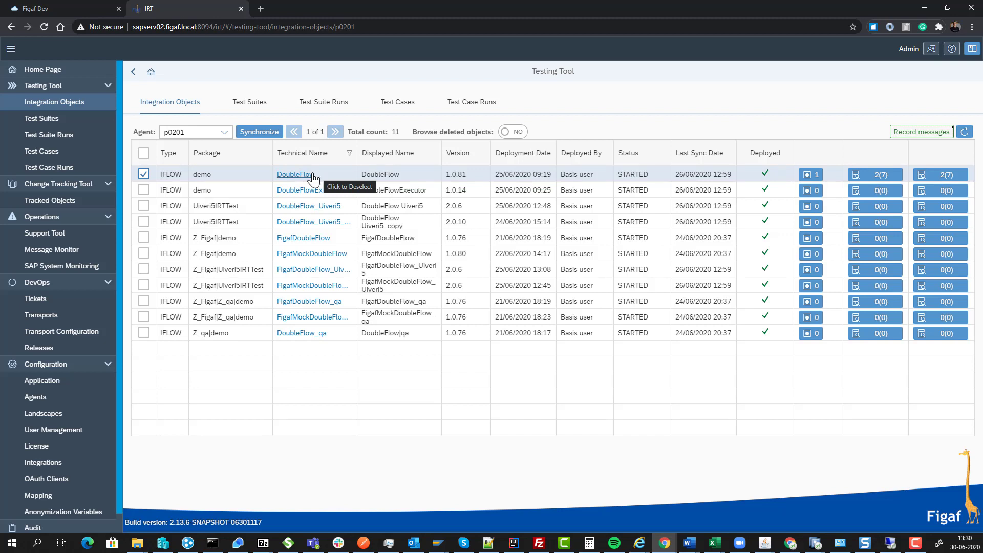
click(928, 135)
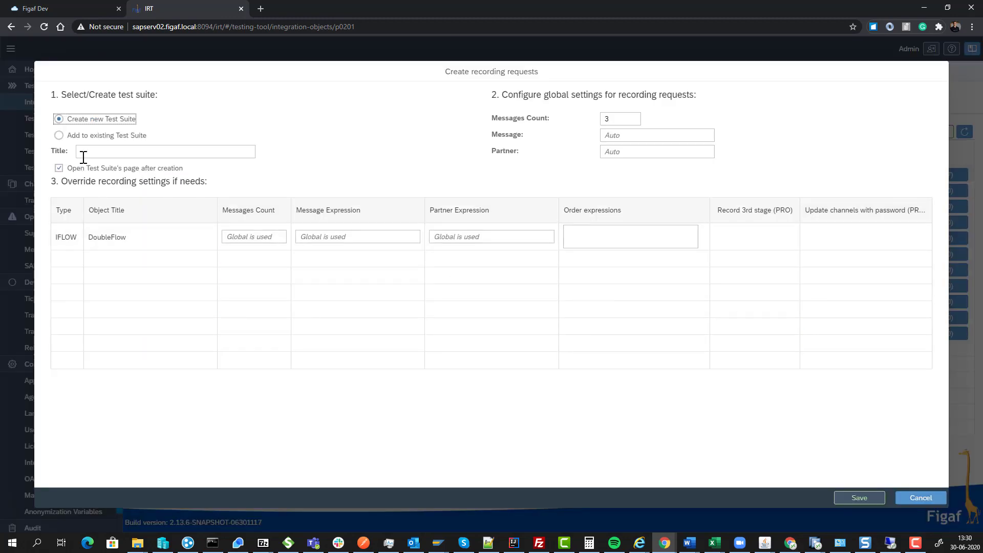
click(83, 153)
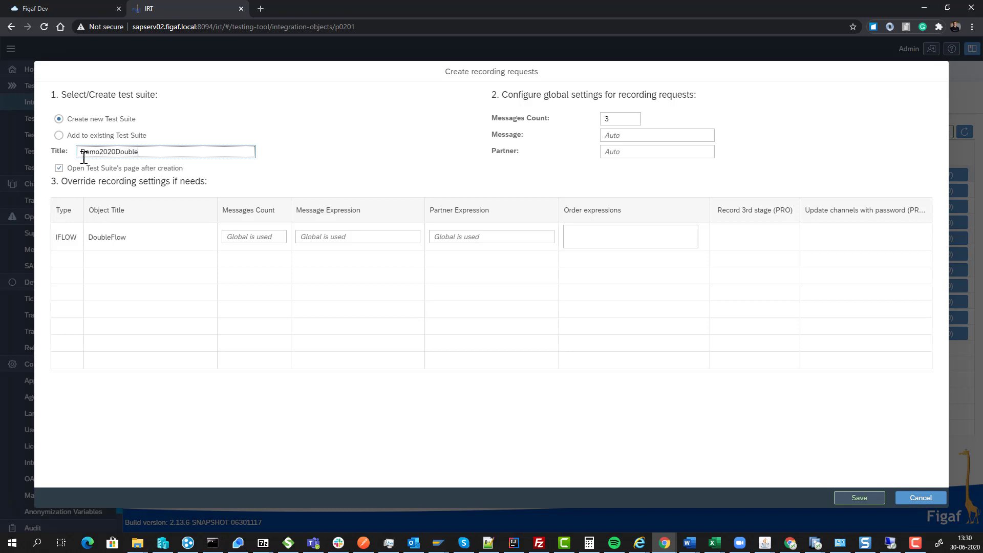
double_click(84, 156)
key(ctrl+c)
click(609, 136)
key(ctrl+v)
click(603, 154)
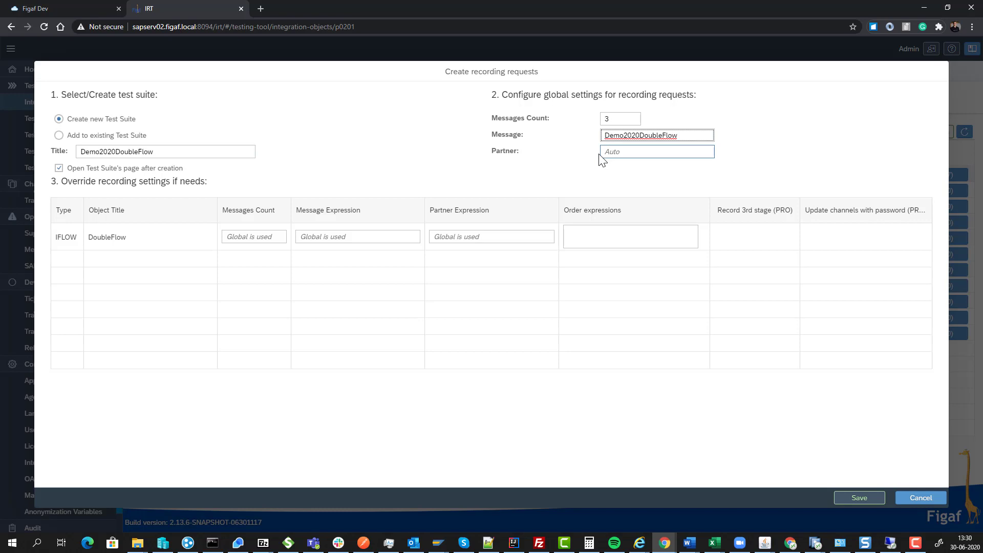
click(637, 136)
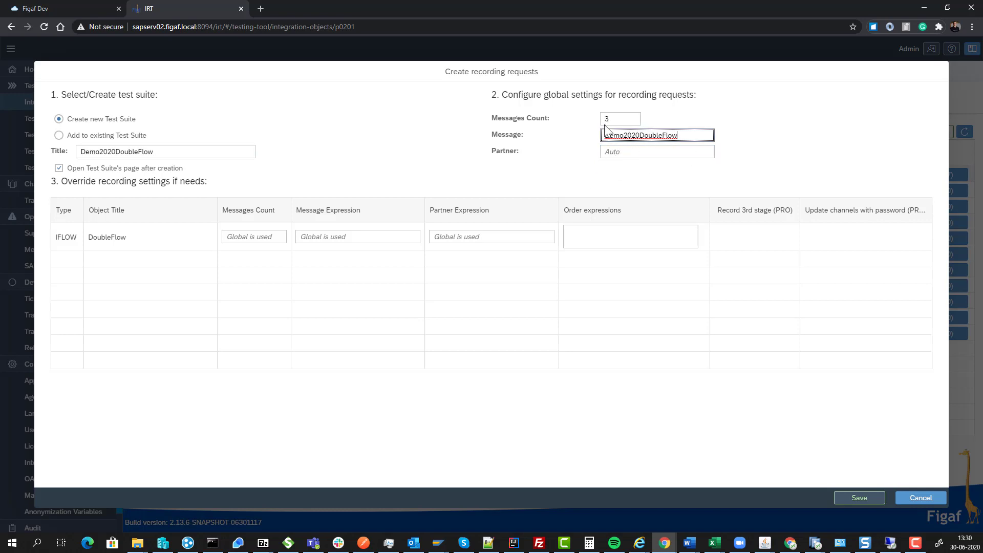
drag(630, 113, 600, 131)
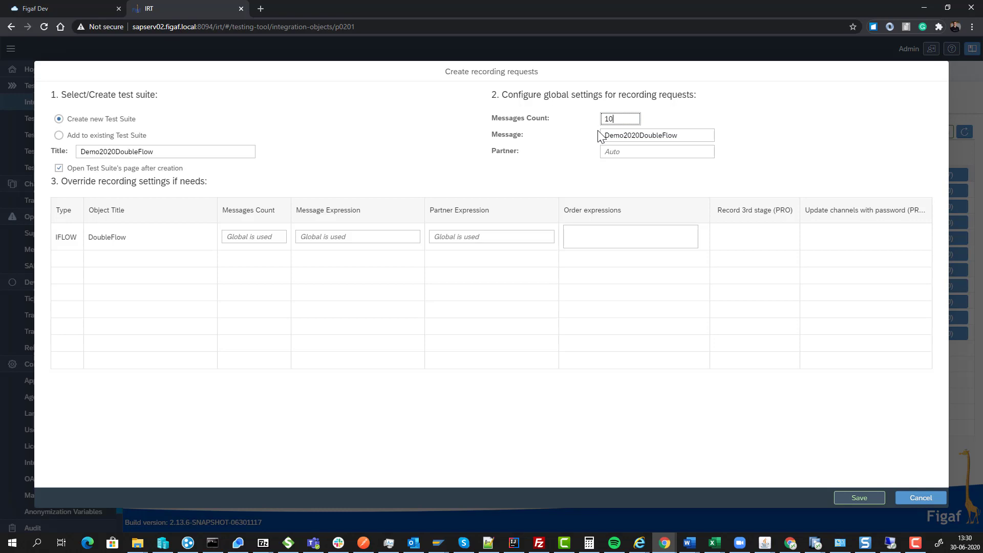
click(853, 503)
Start the selected DoubleFlow recording request and acknowledge the confirmations
click(565, 317)
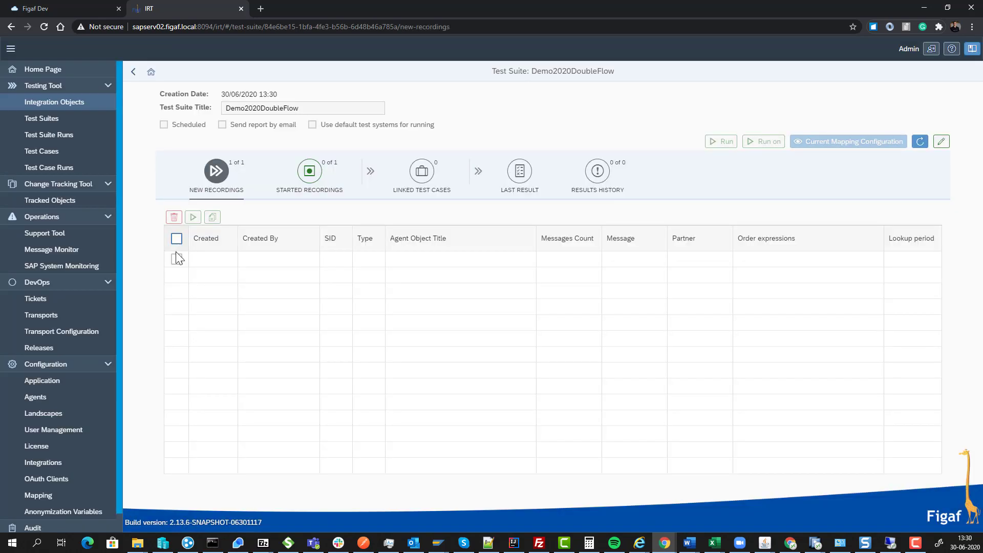
click(176, 259)
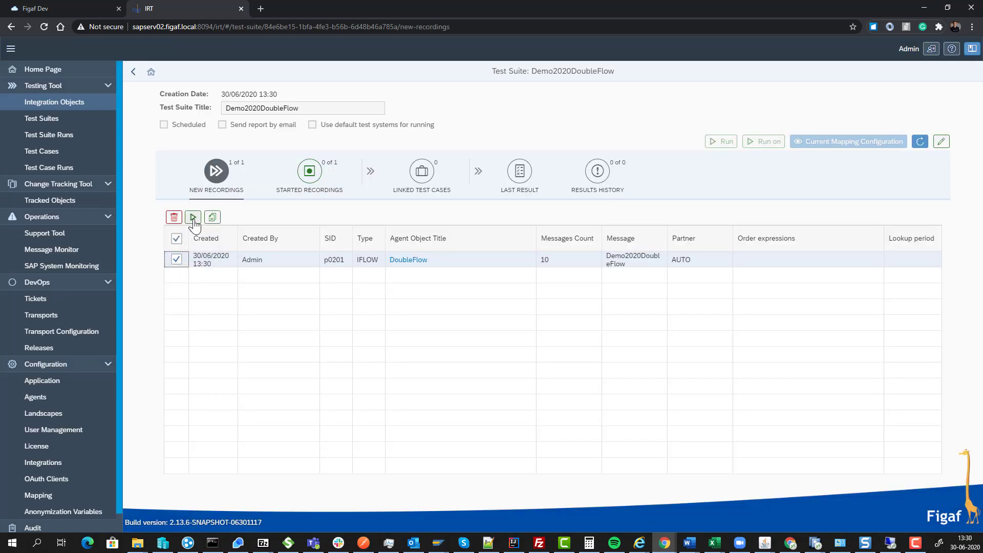
click(194, 218)
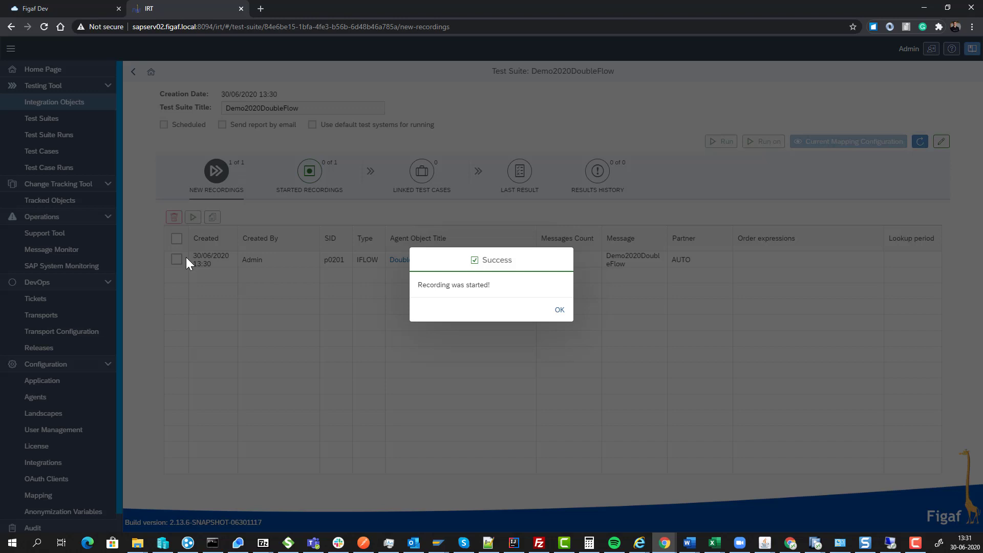
click(559, 311)
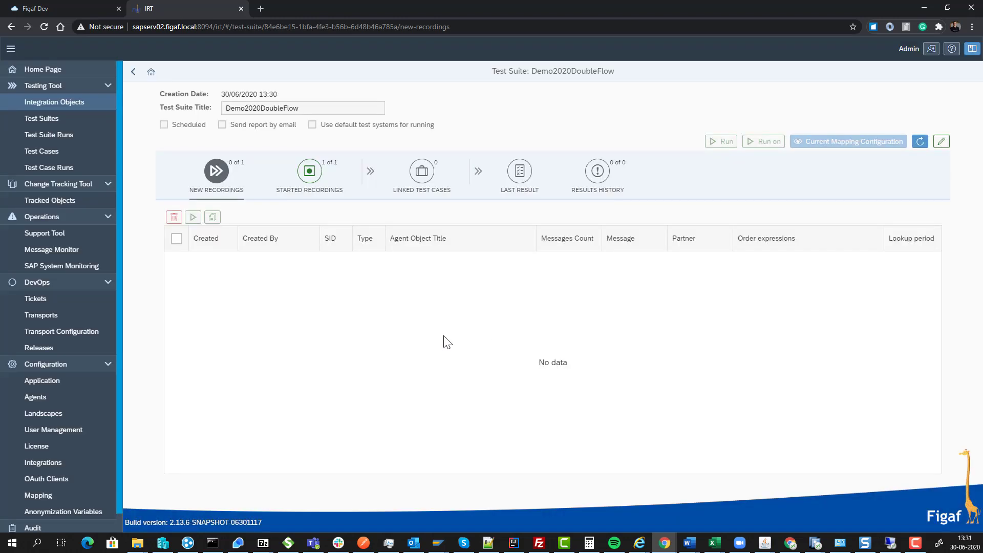
Deploy the DoubleFlow integration flow from the Figaf Dev tab and confirm the deployment
click(50, 7)
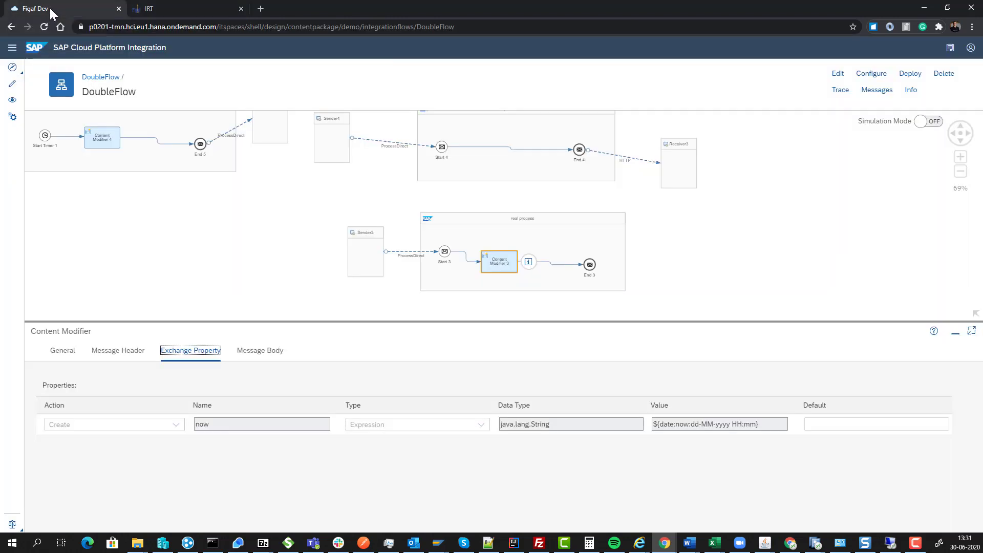
click(911, 73)
click(512, 308)
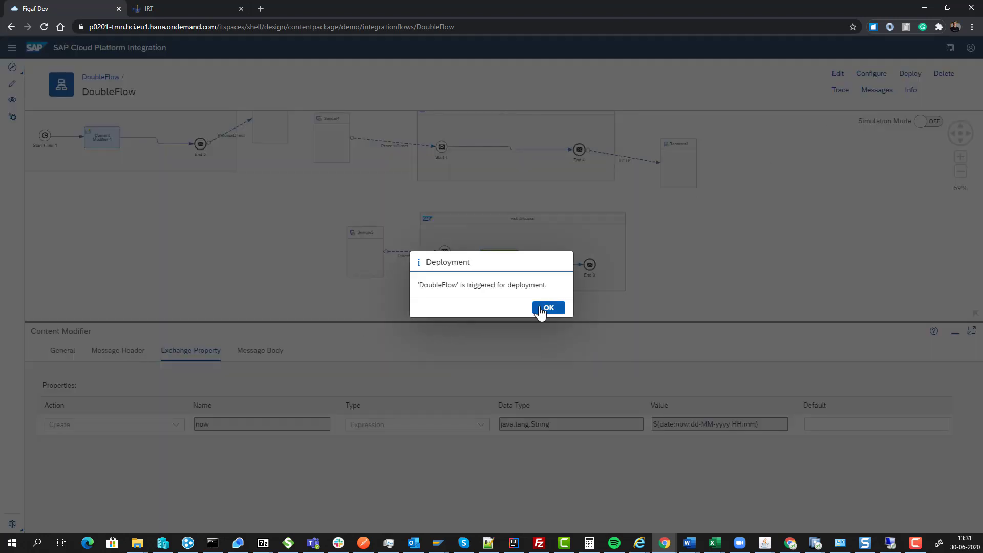
click(541, 310)
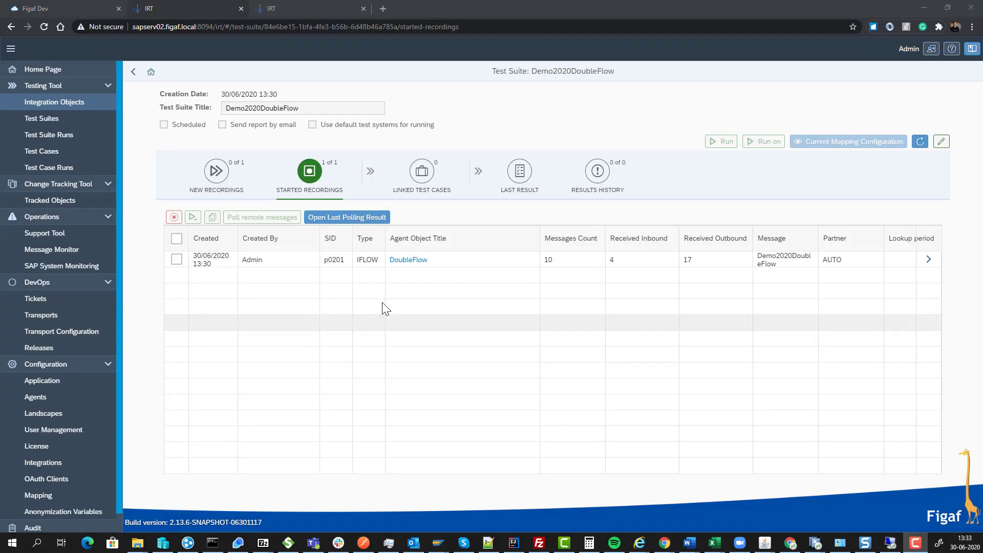
Open Recording Request Details for the started DoubleFlow recording
click(928, 261)
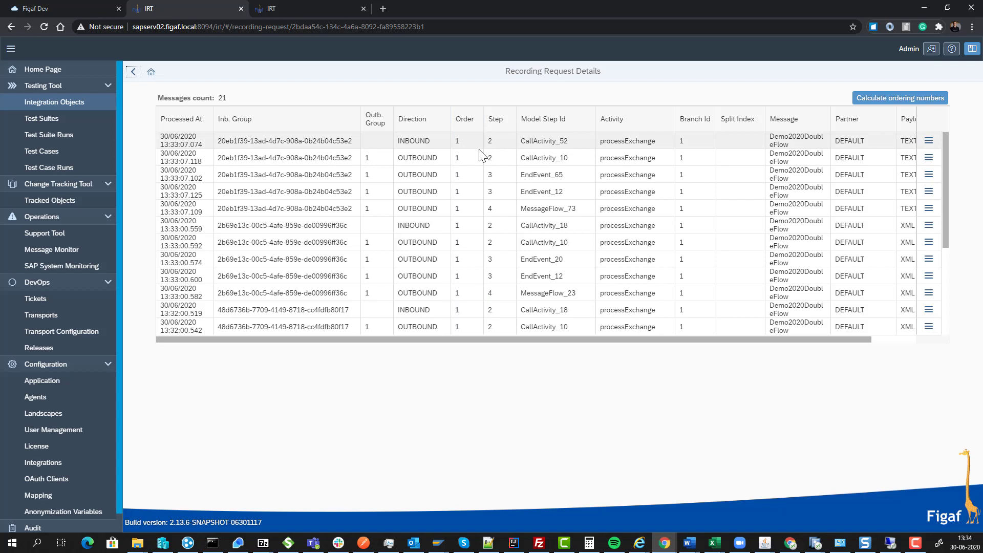
Confirm Content Modifier 3's step ID is CallActivity_10, then return to the IRT recording details
click(56, 10)
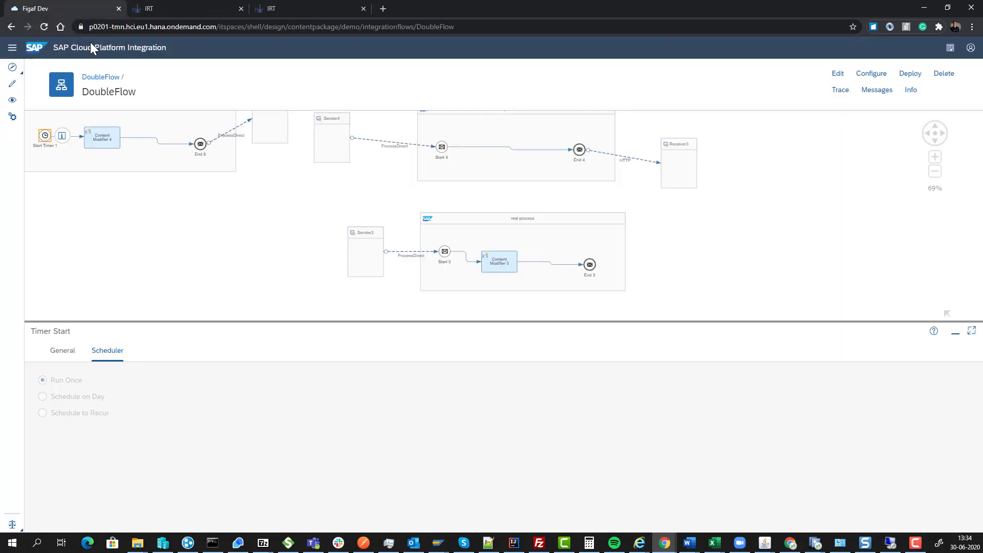
click(506, 263)
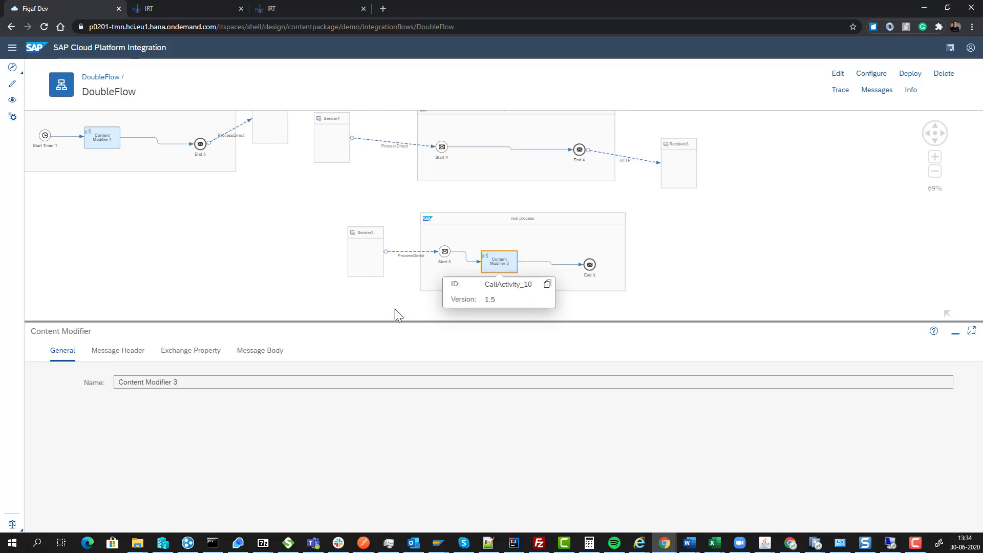
click(196, 15)
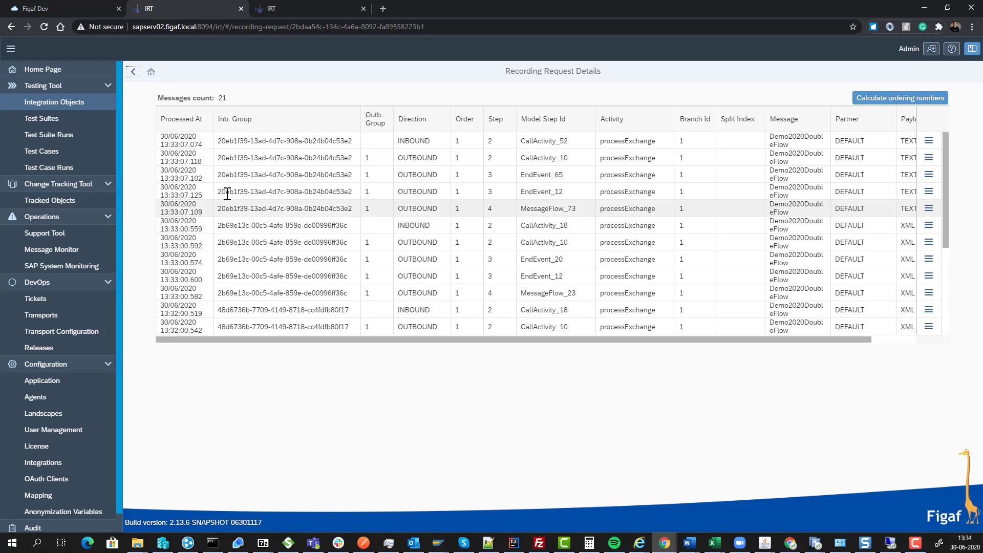
Create a REGRESSION test case from the DoubleFlow recording and show the suite's linked test cases
click(133, 71)
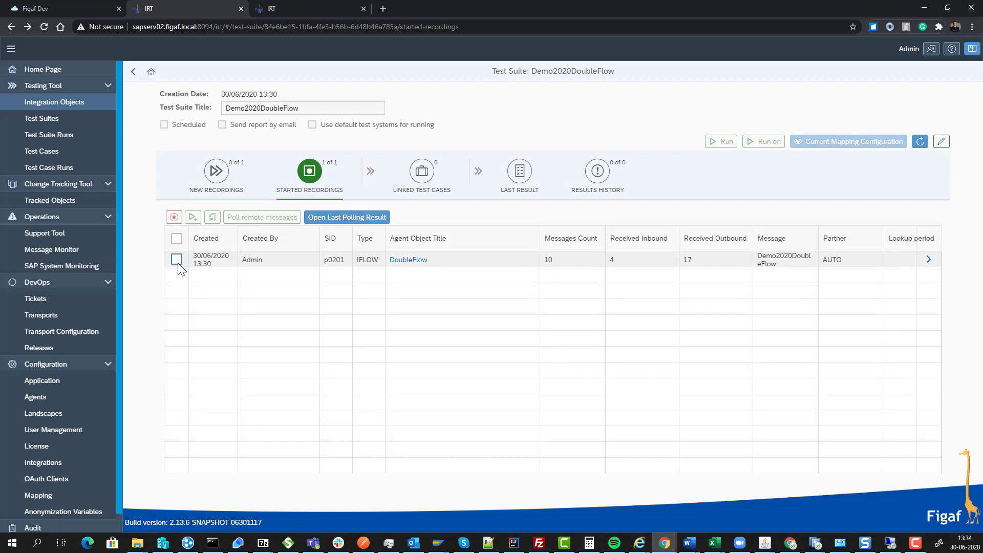
click(177, 259)
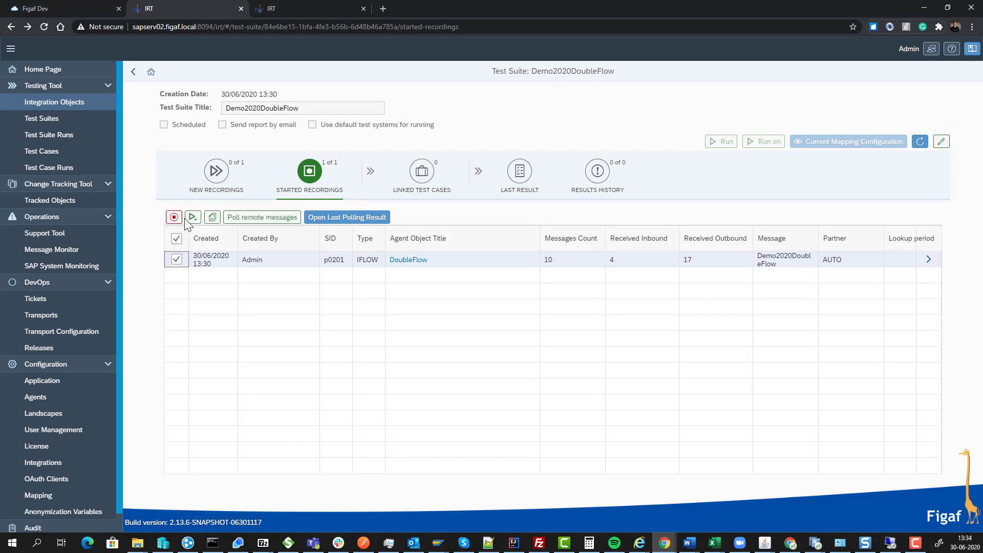
click(192, 219)
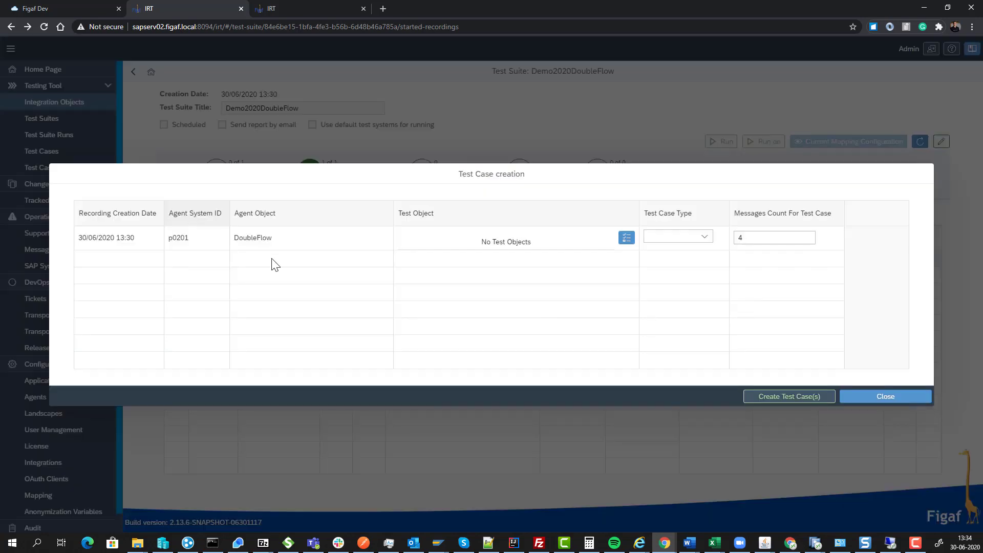
click(606, 254)
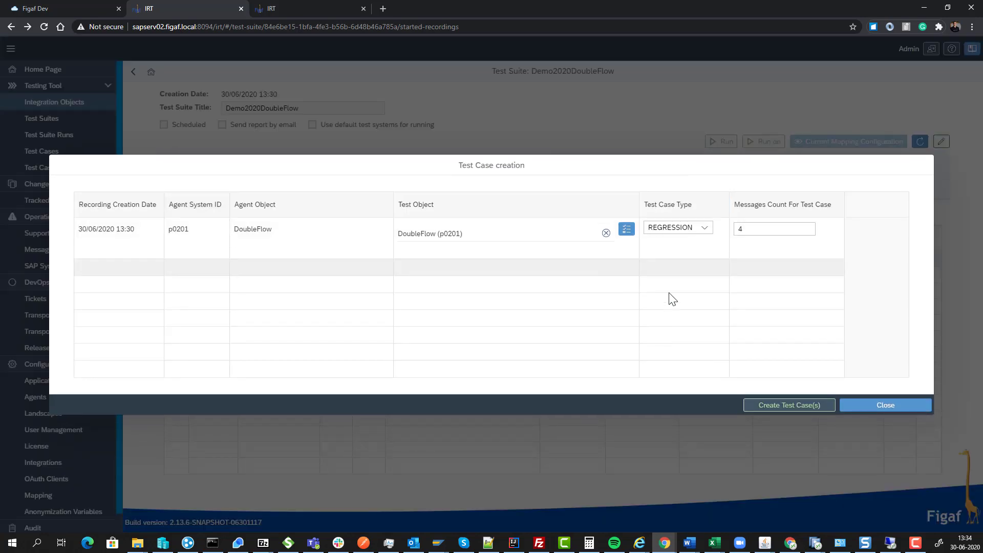
click(810, 408)
click(559, 310)
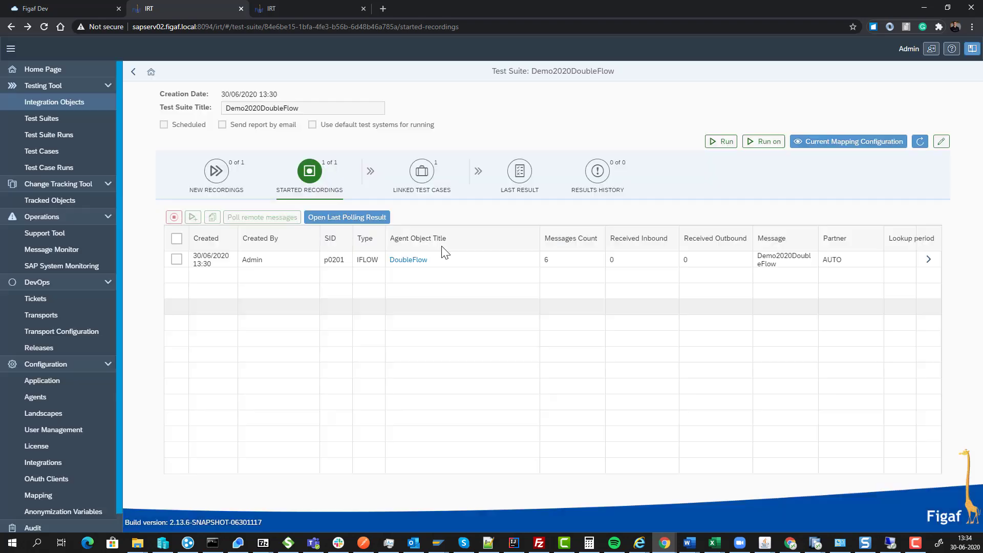
click(422, 174)
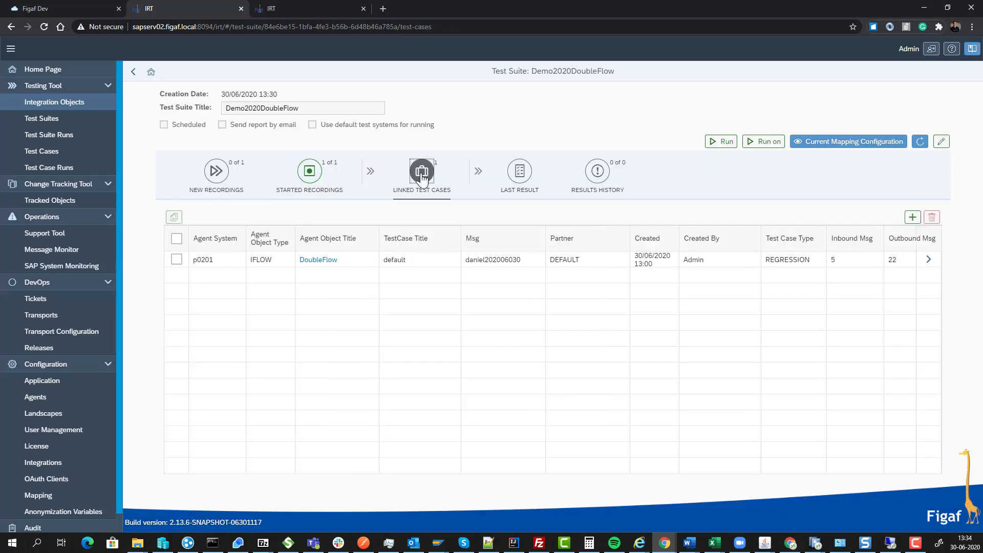
Save DoubleFlow's test configuration with 'Don't use original receiver communication' kept checked
click(330, 263)
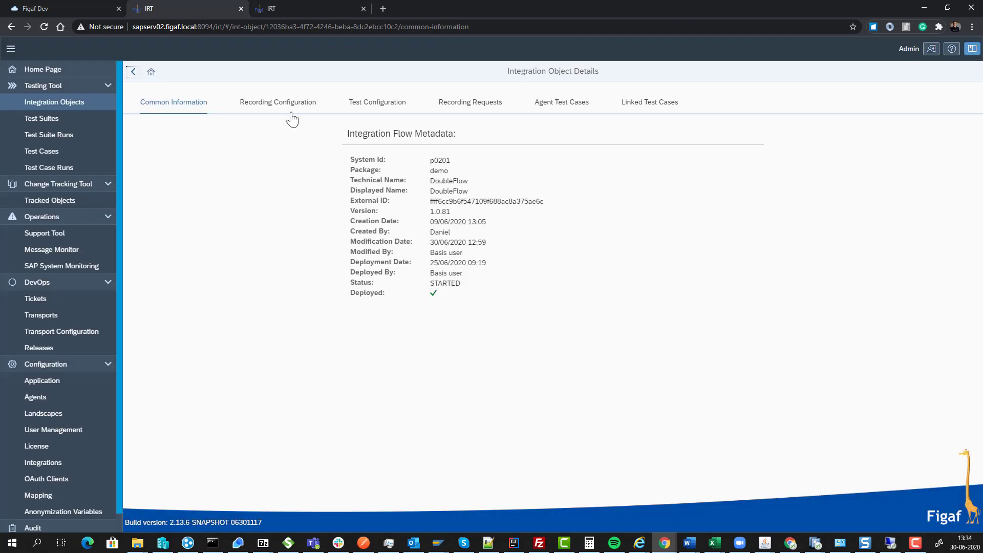
click(296, 107)
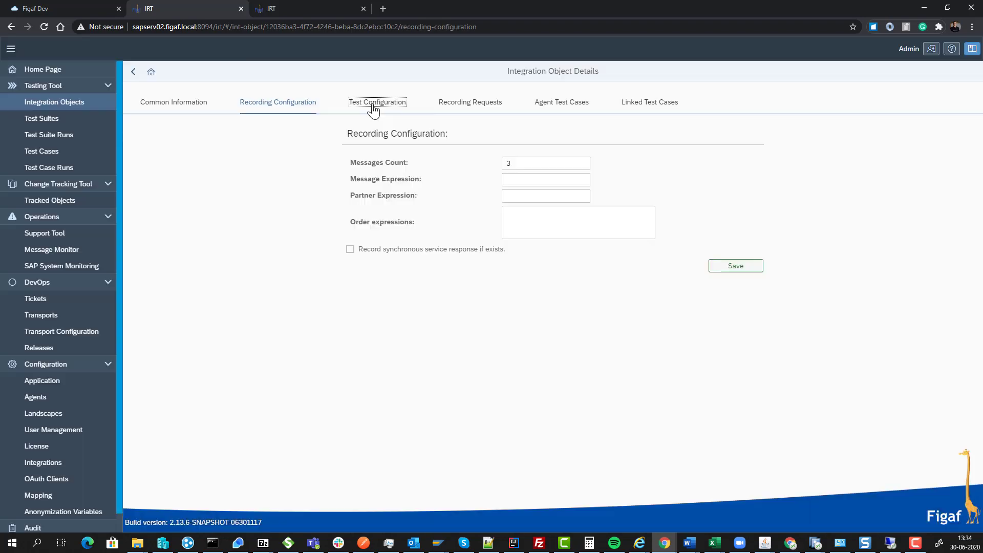
click(373, 105)
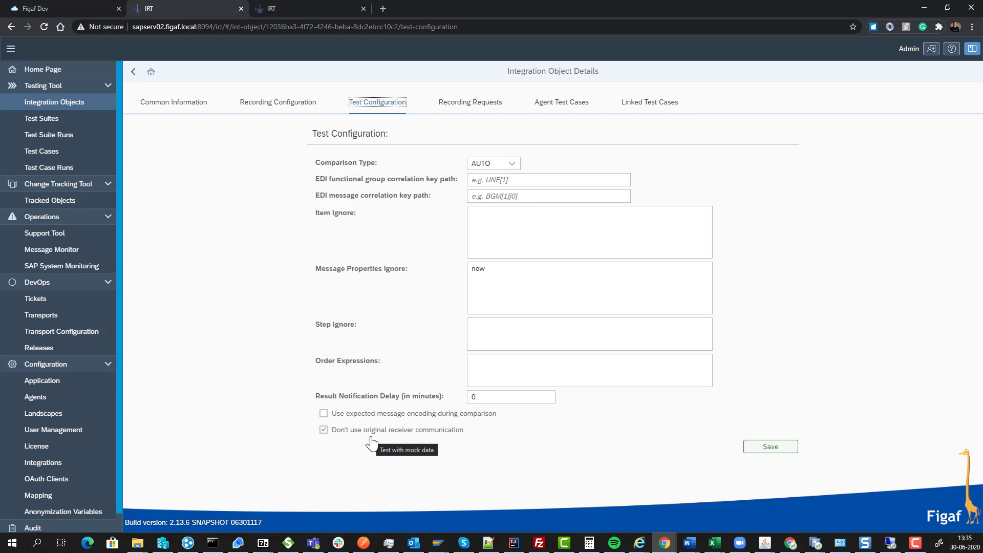
click(761, 450)
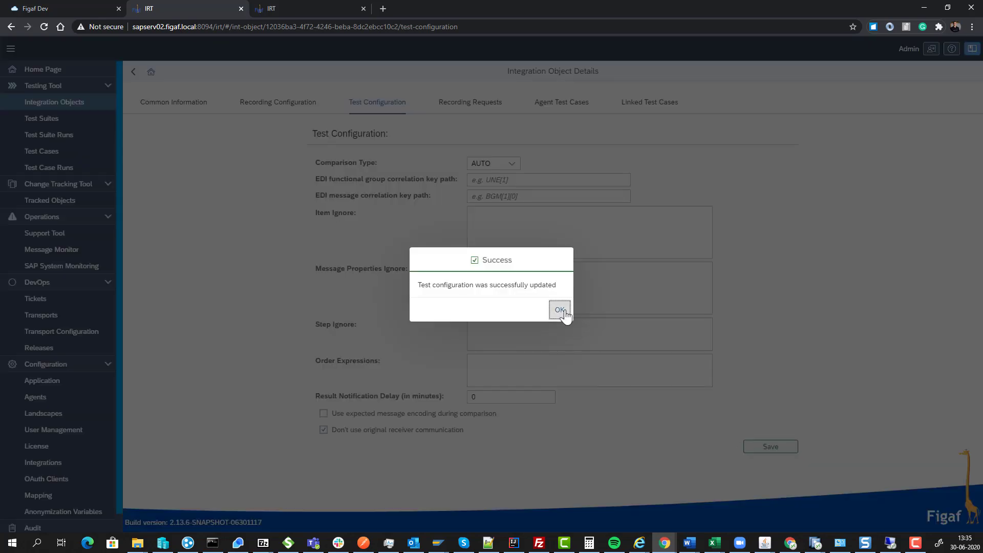
click(563, 311)
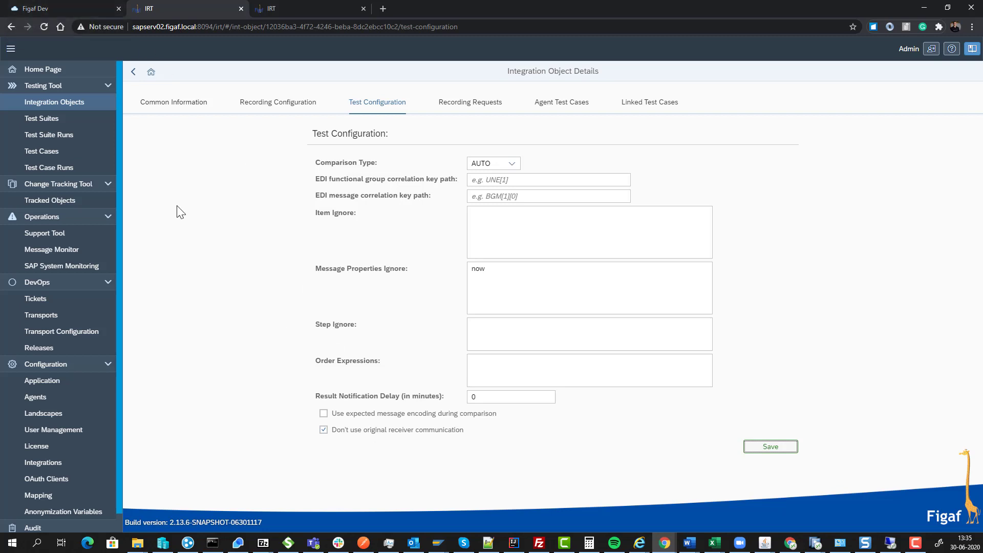
Return to the Demo2020DoubleFlow suite and run it on test system p0201
click(135, 72)
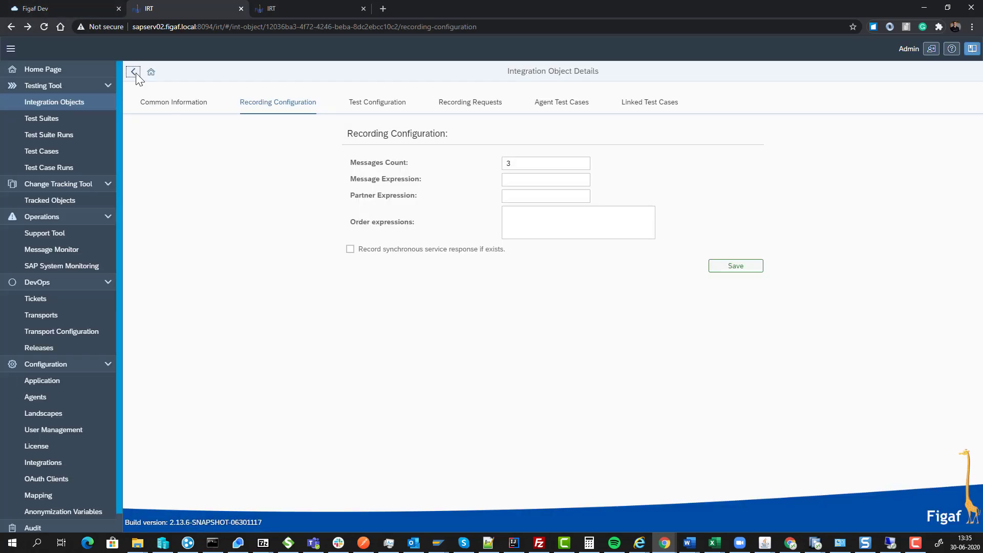
click(134, 72)
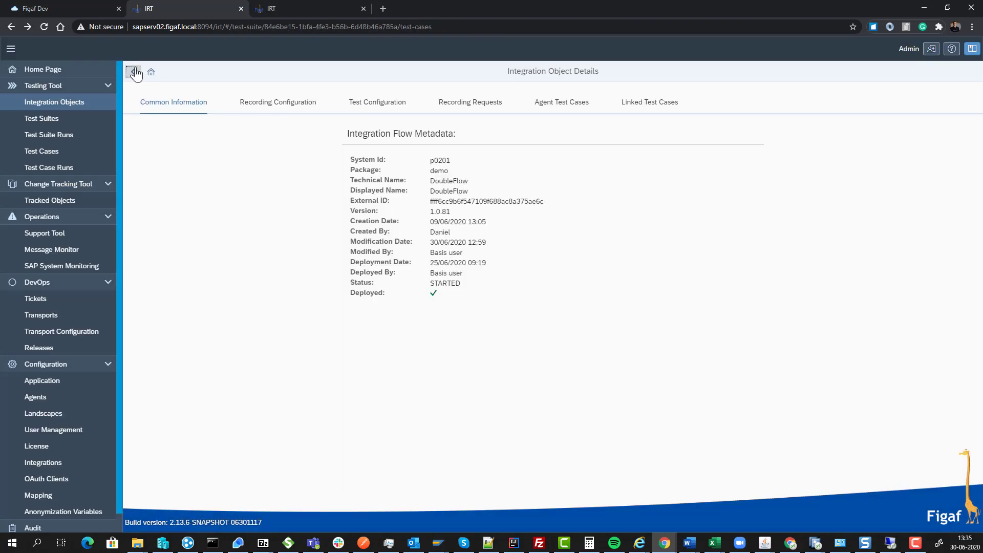
click(135, 72)
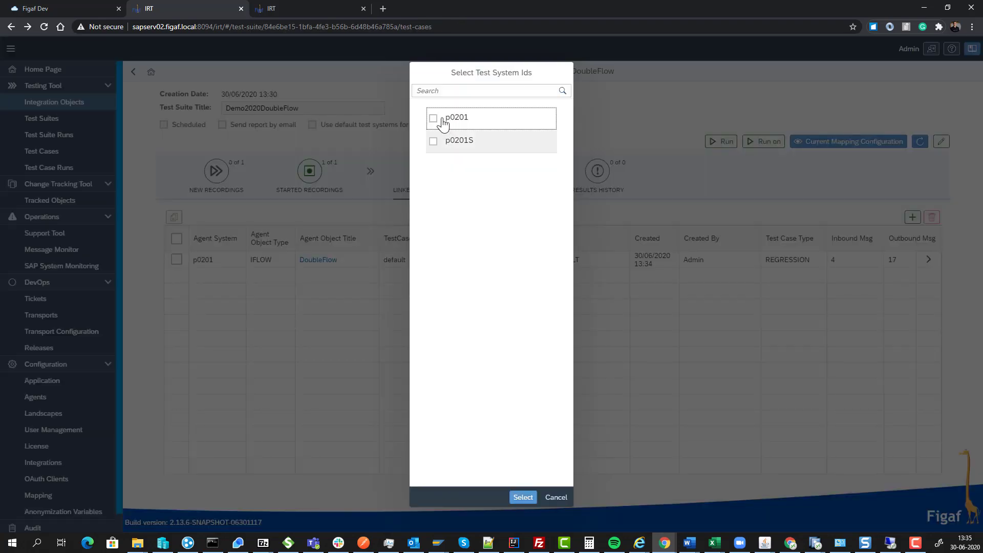
click(434, 134)
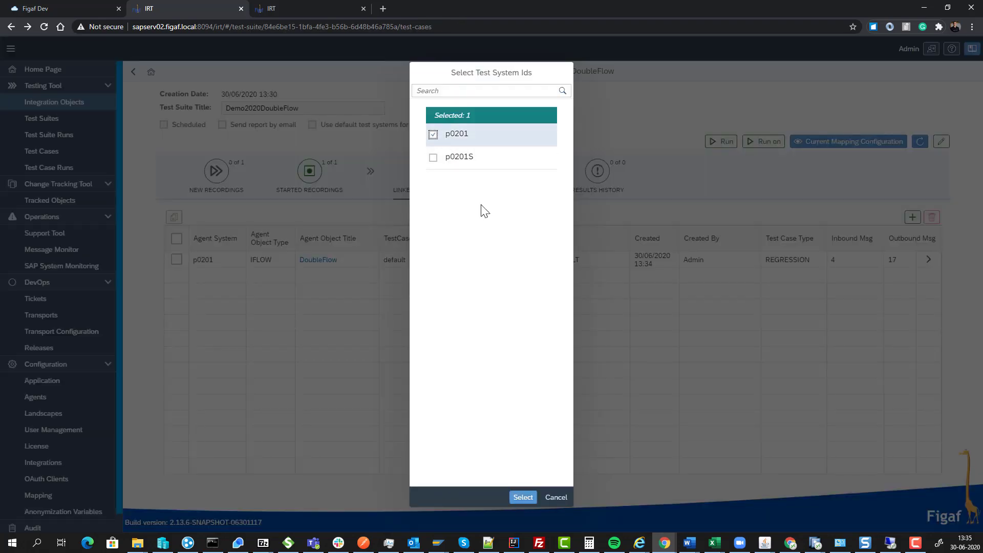
click(521, 496)
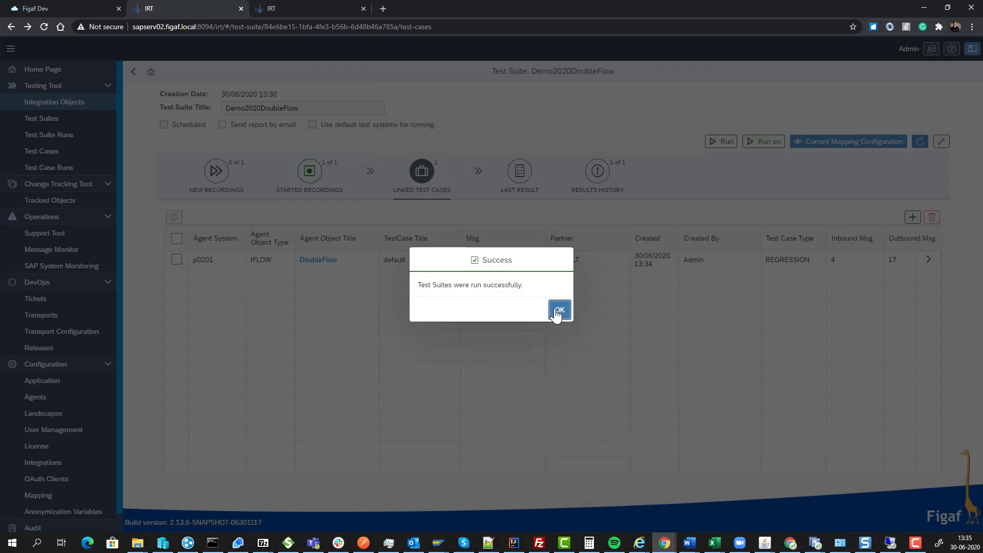
click(559, 309)
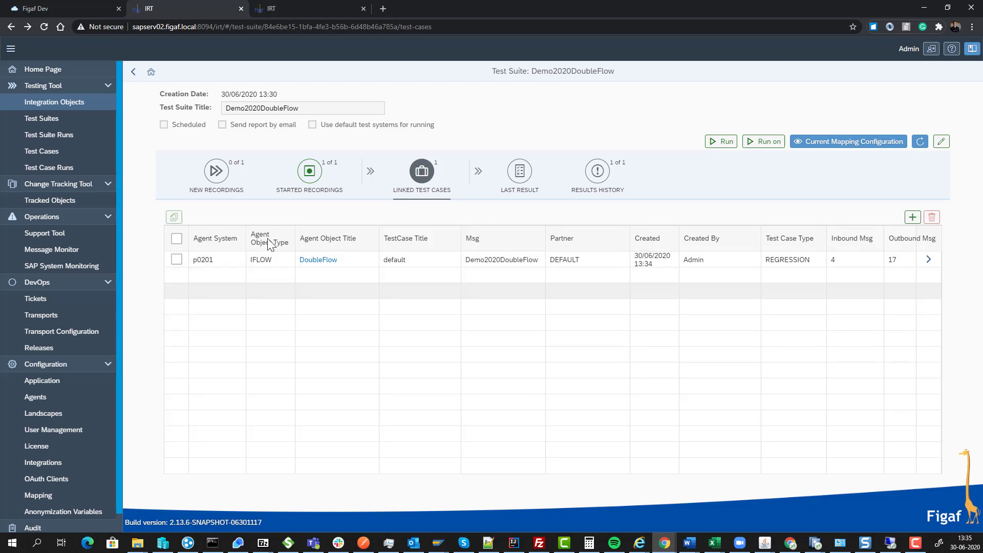
List and refresh all deployed integration content in the CPI Monitor
click(61, 11)
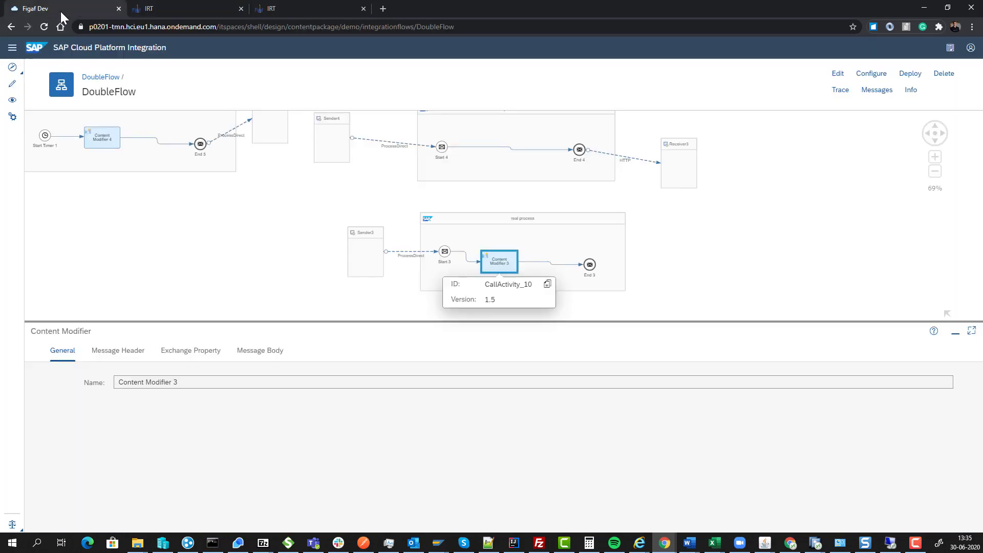
click(11, 102)
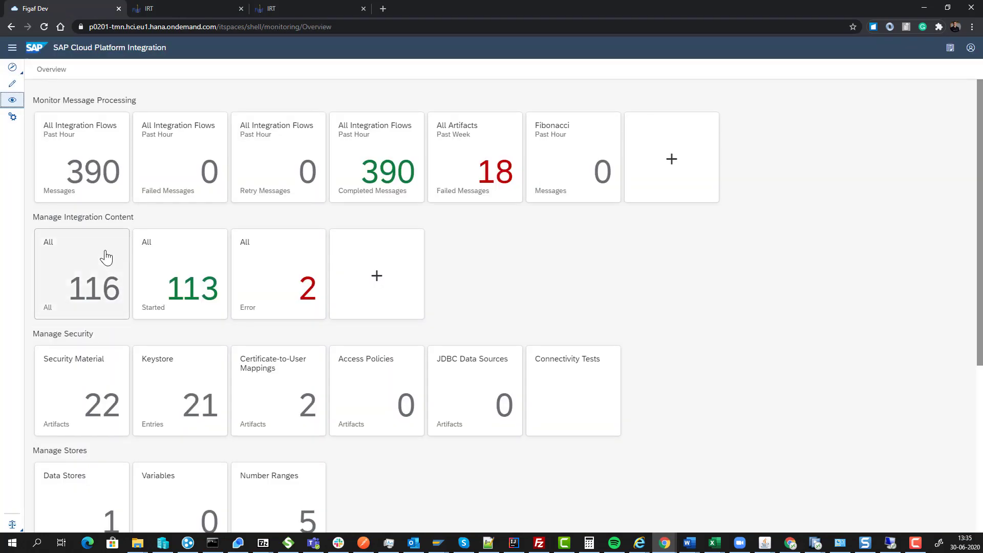
click(105, 257)
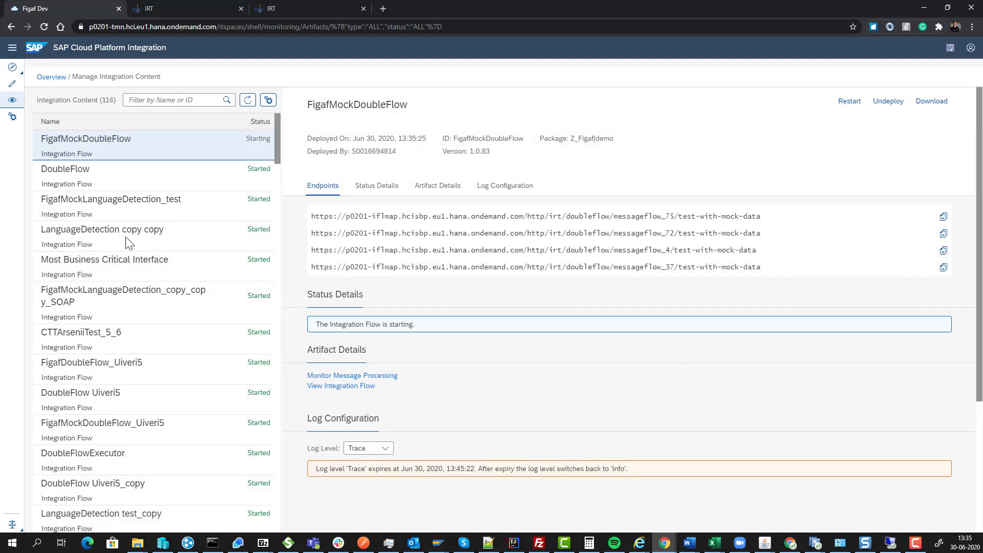
click(247, 102)
Inspect the FigafMockDoubleFlow flow's HTTPS sender endpoint addresses
click(354, 387)
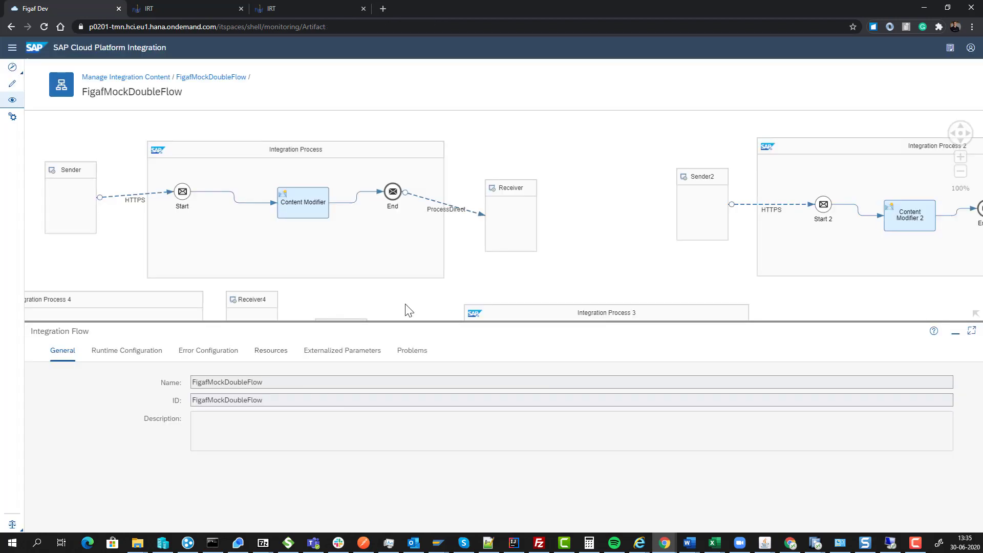
click(129, 196)
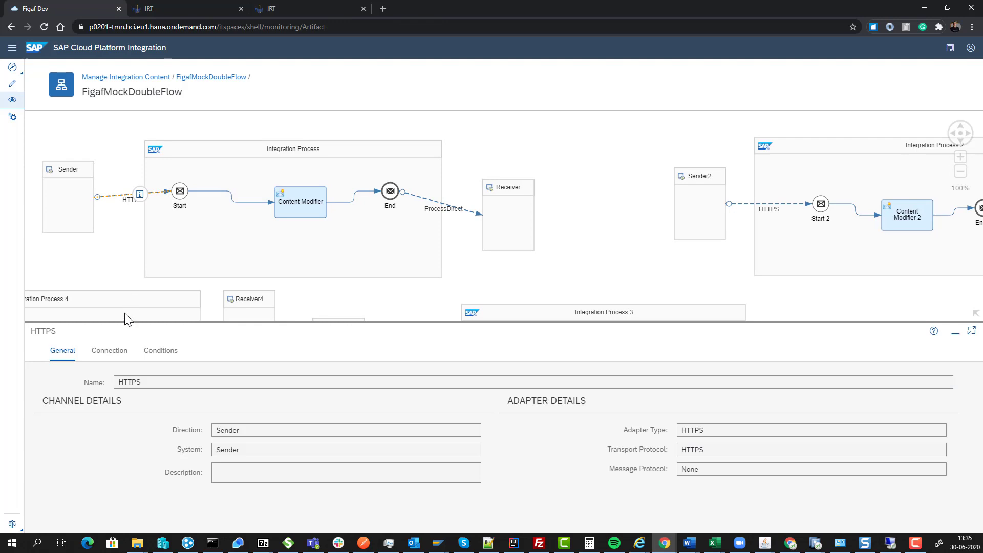
click(105, 357)
click(597, 266)
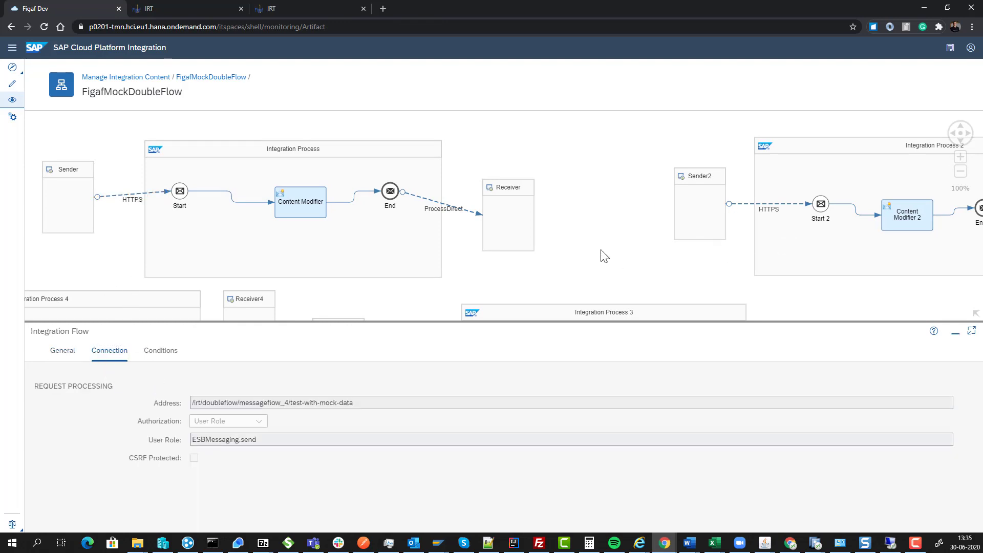
scroll(358, 231, down, 3)
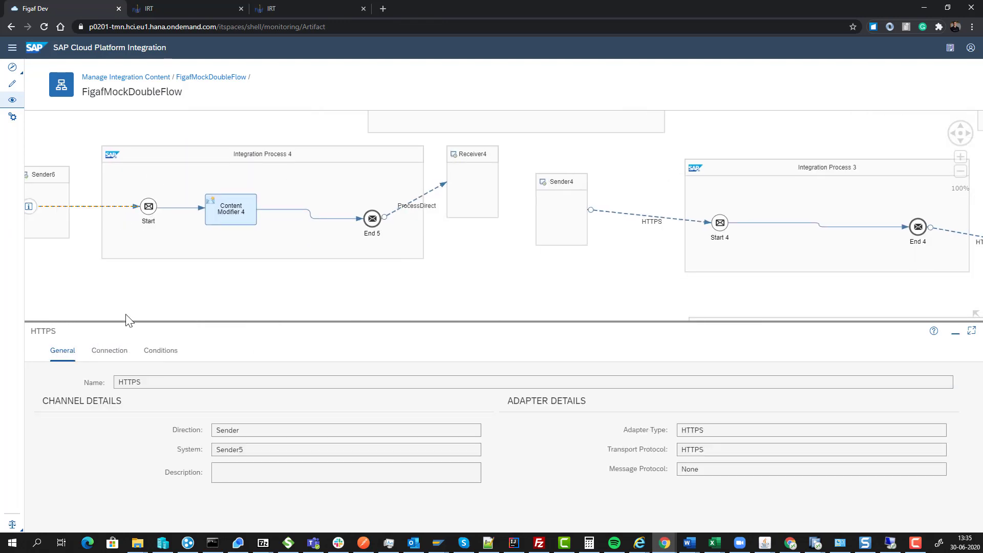
click(102, 356)
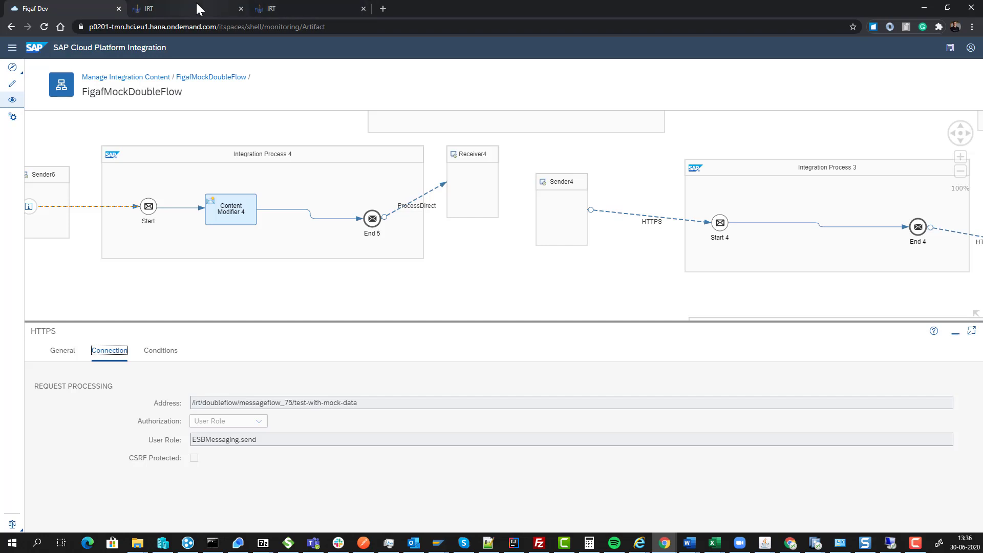
Return to all integration content and refresh to check FigafMockDoubleFlow's deployment progress
click(11, 27)
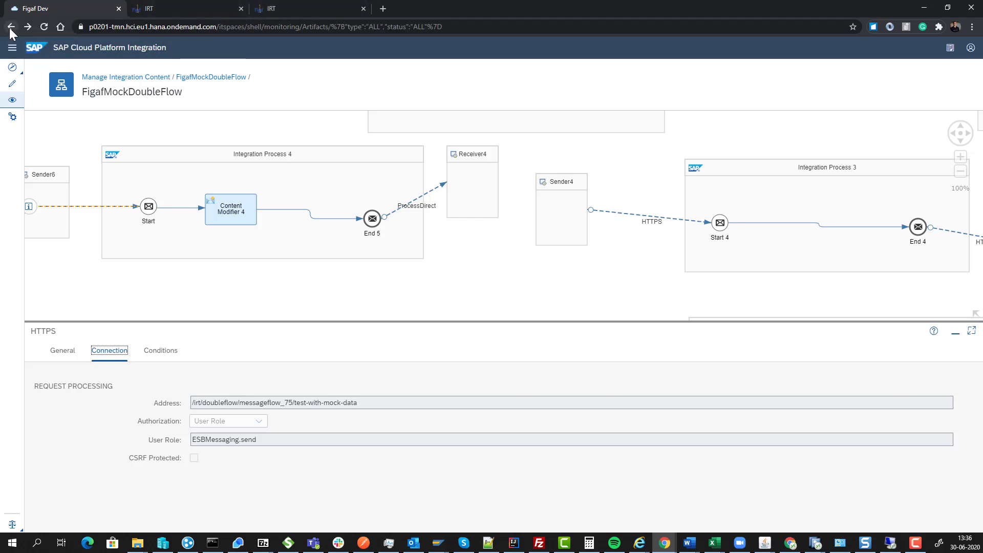
click(10, 27)
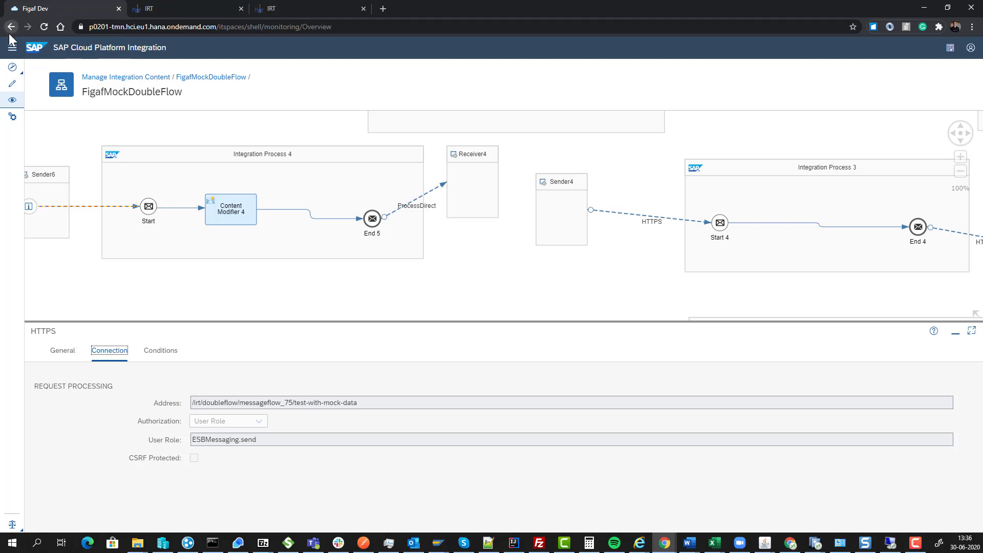
click(83, 290)
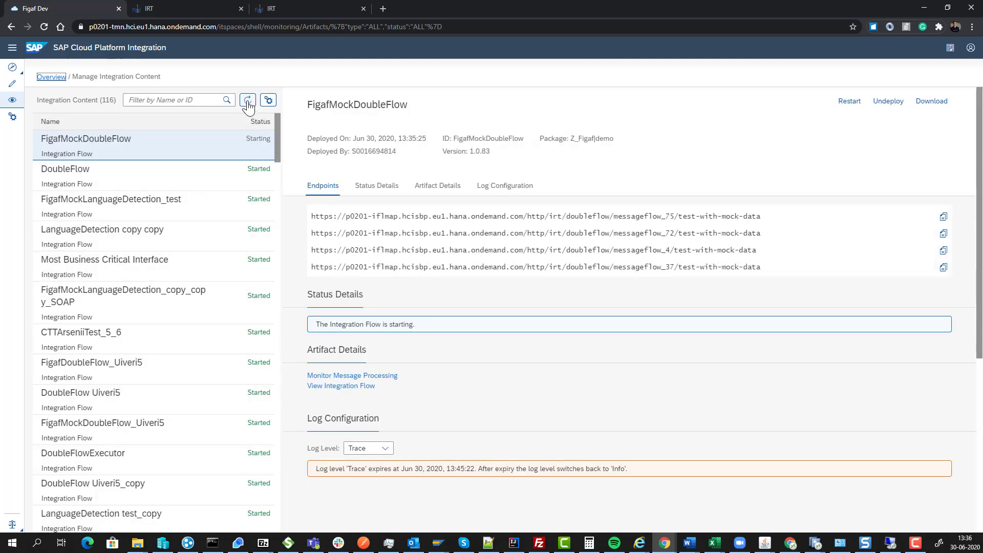
click(248, 104)
click(248, 105)
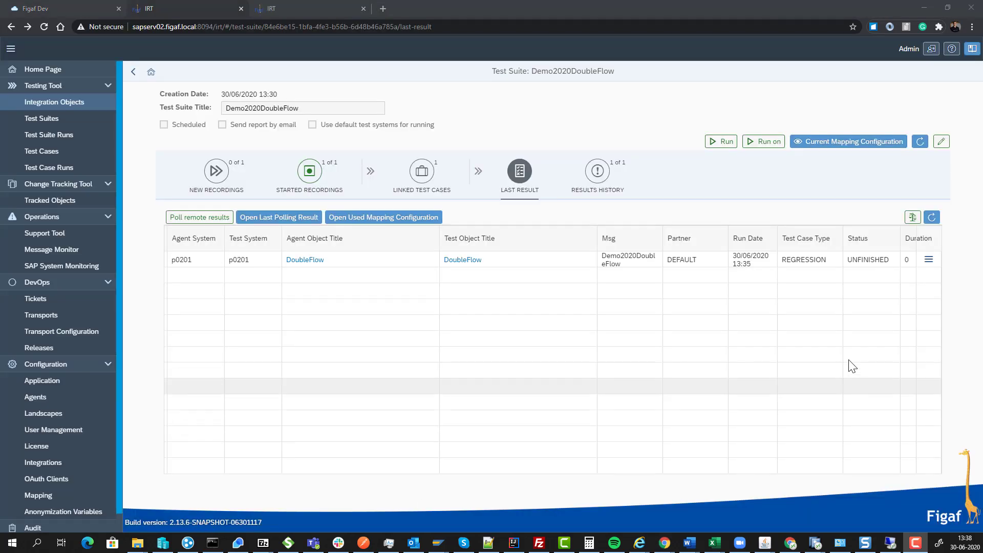
Open the DoubleFlow run's detailed results and review an ERROR step's expected-versus-actual differences
click(927, 260)
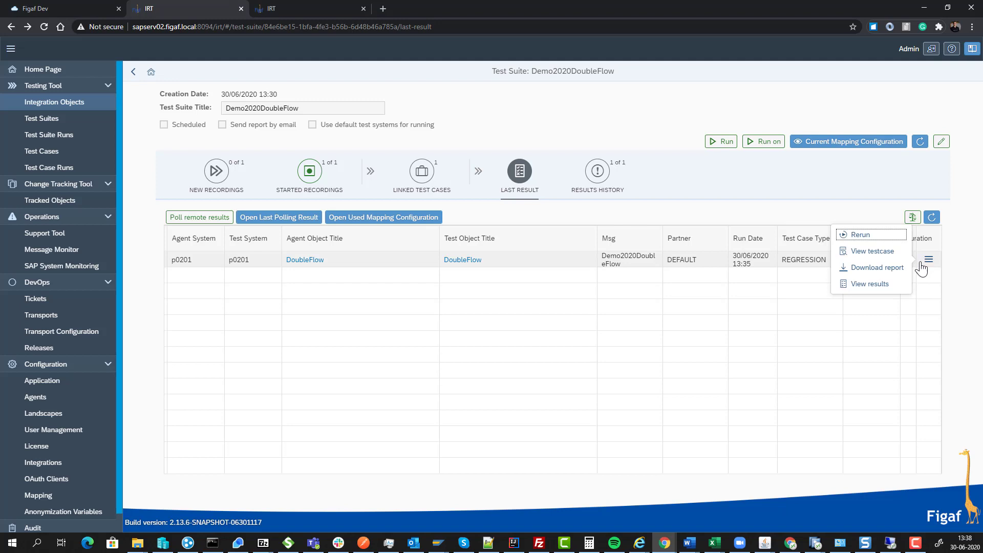
click(889, 285)
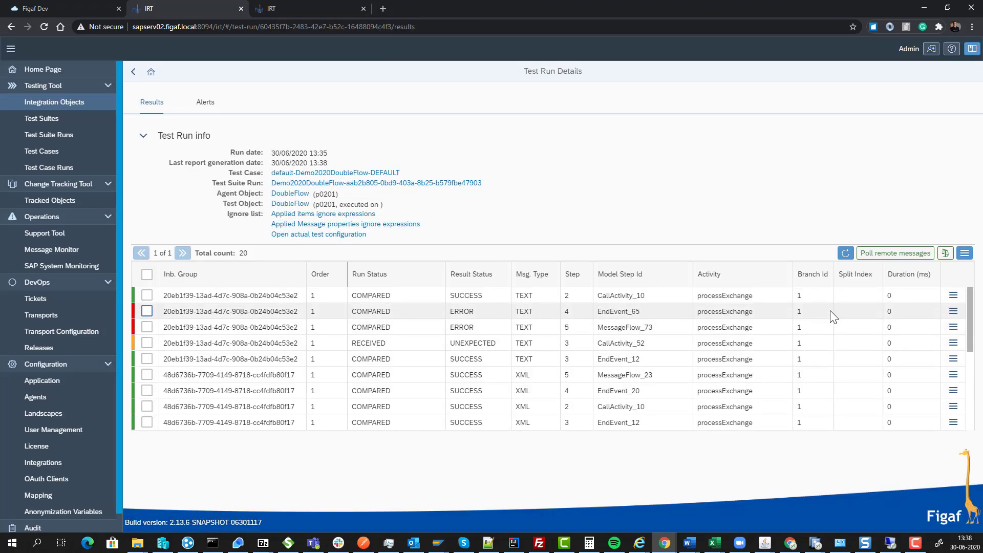
click(953, 326)
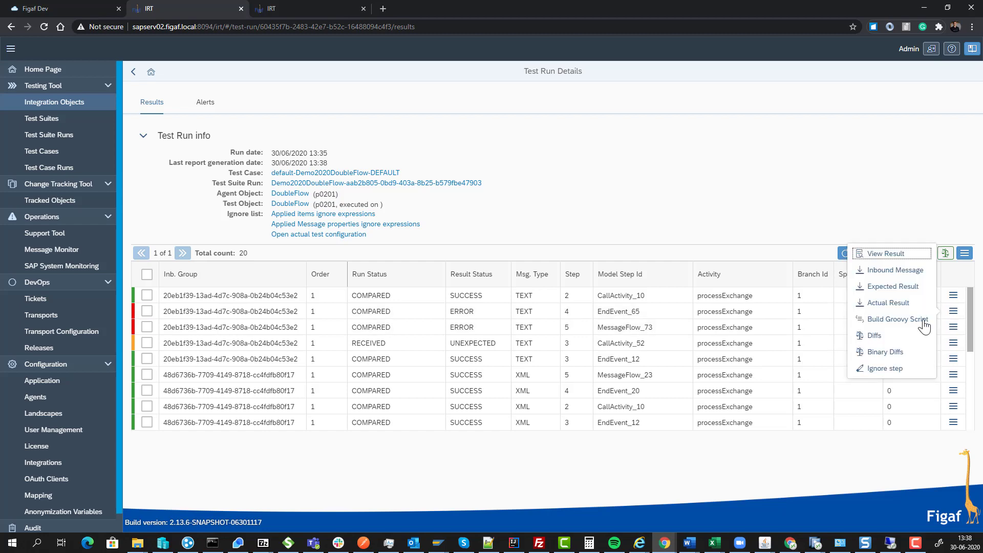
click(898, 337)
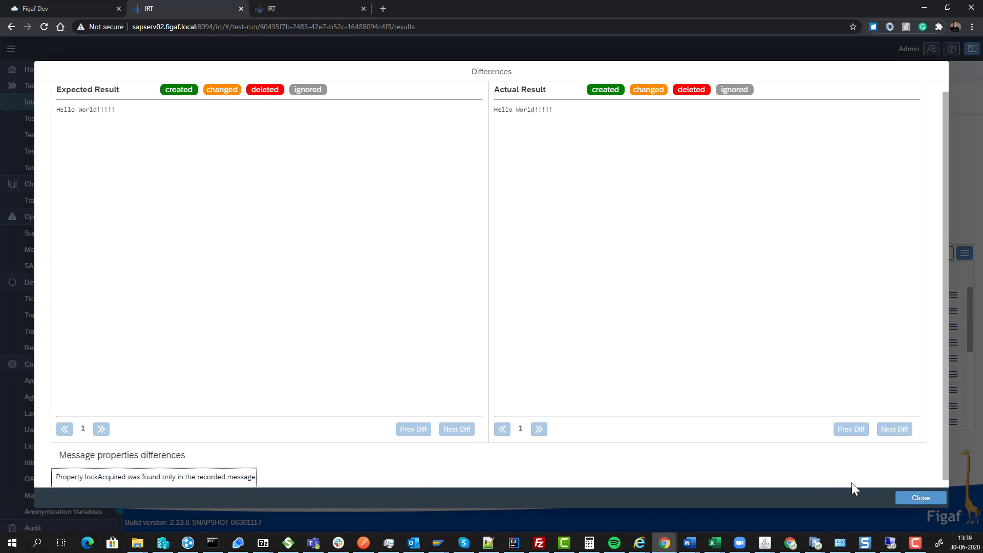
click(896, 497)
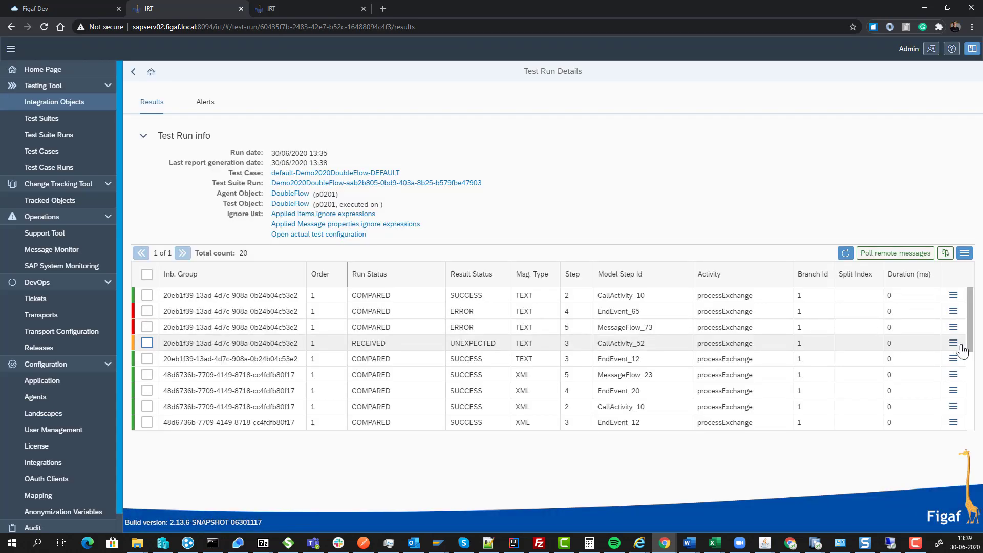
From MessageFlow_73's comparison, add the lockAcquired property to the ignore list
click(953, 327)
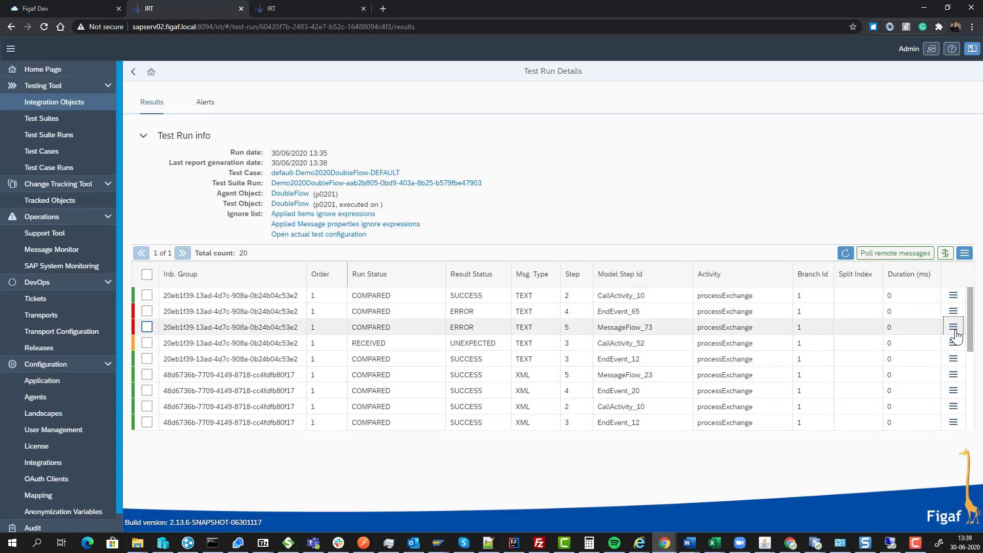
click(874, 351)
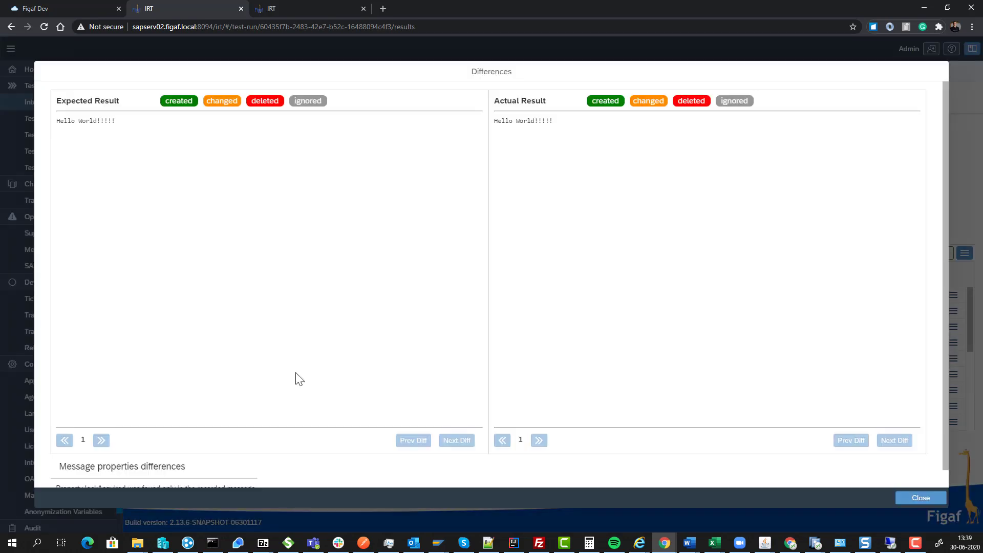
click(118, 481)
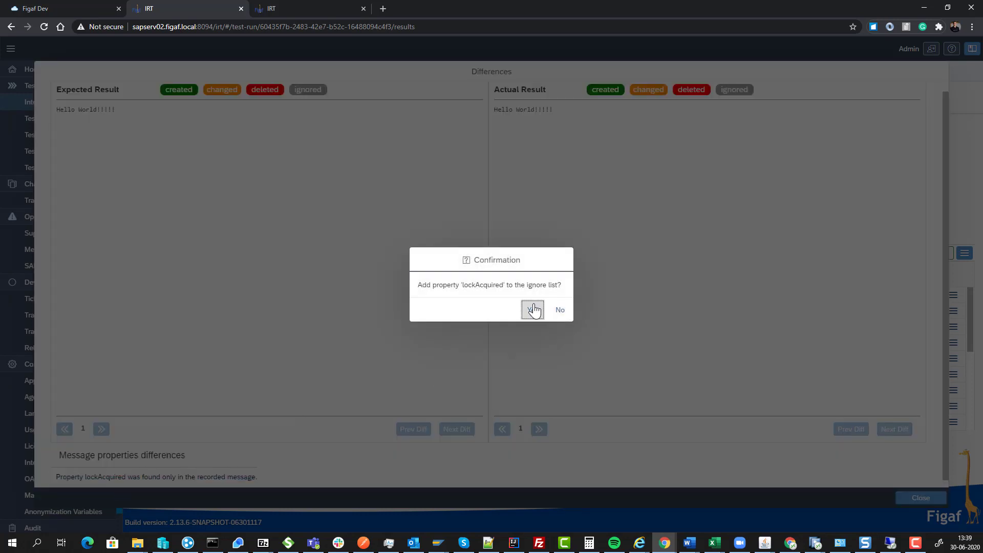
click(533, 311)
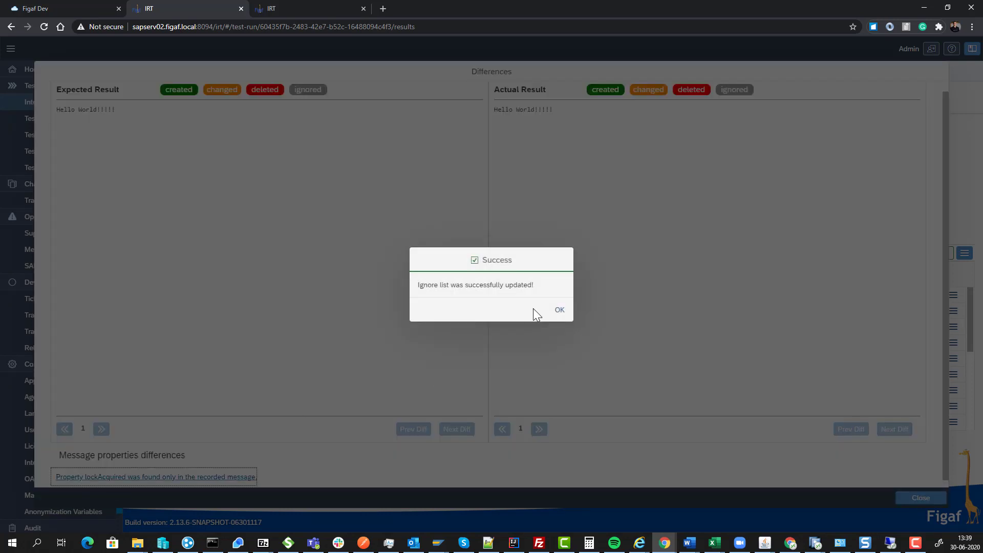
click(559, 310)
click(908, 500)
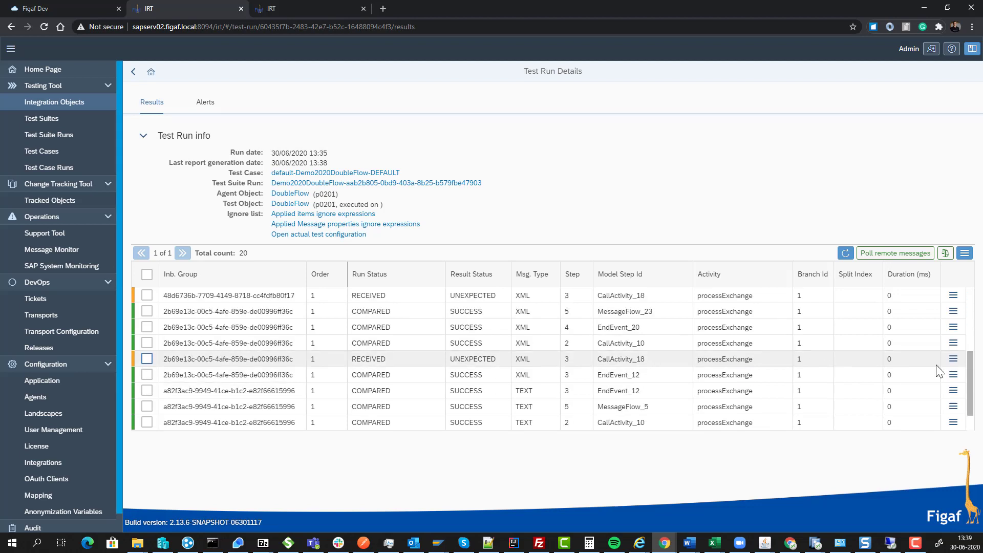
scroll(924, 392, up, 1)
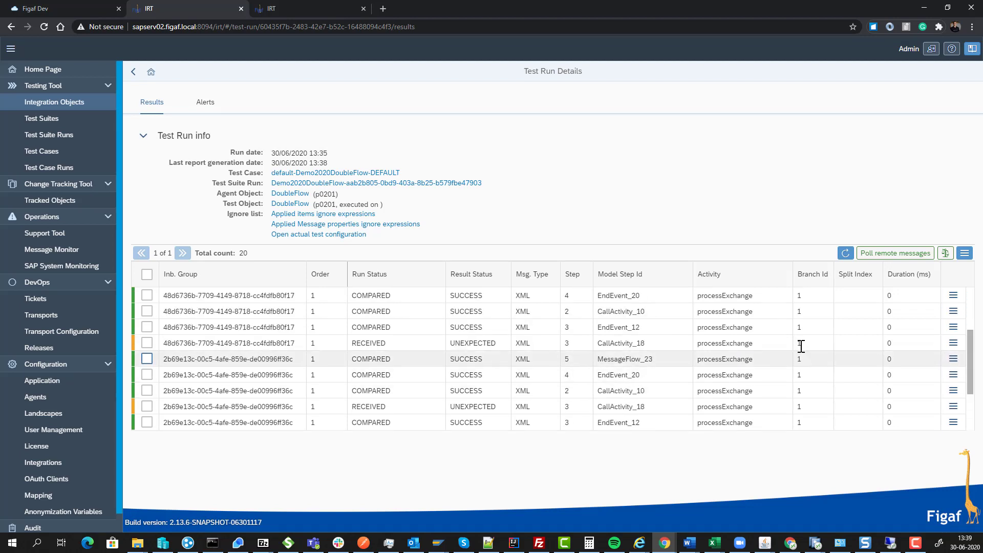
Ignore the unexpected CallActivity_18 step by model step id and activity
click(953, 343)
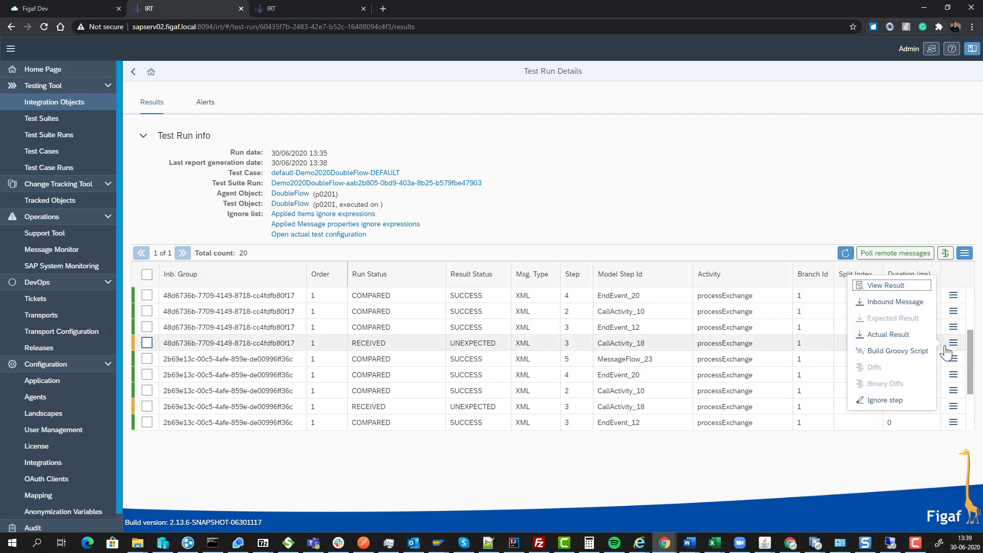
click(885, 400)
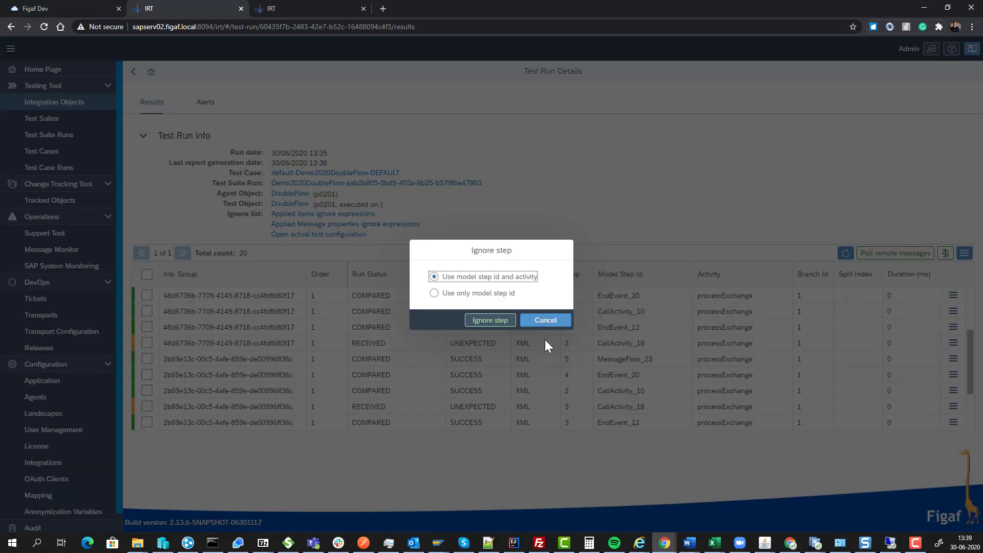
click(491, 321)
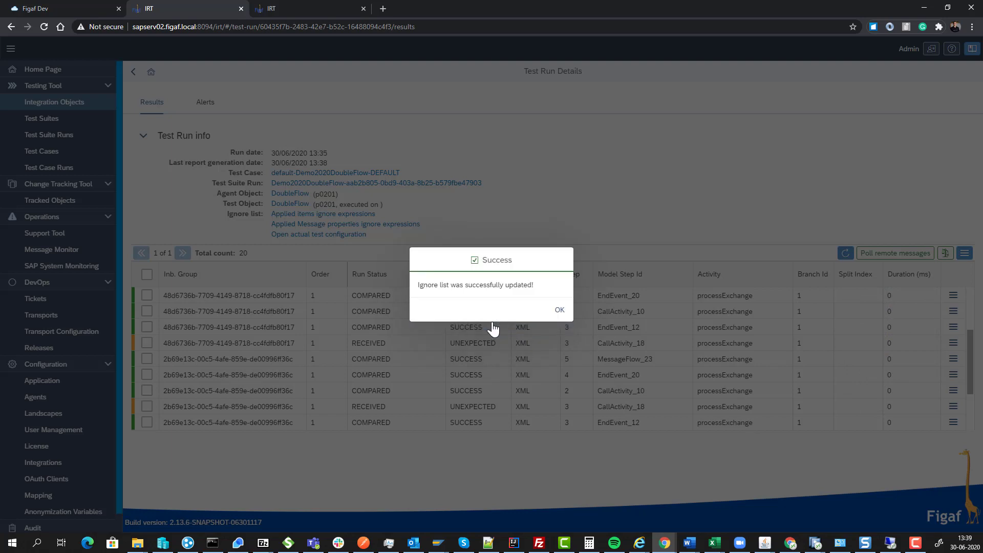
click(555, 312)
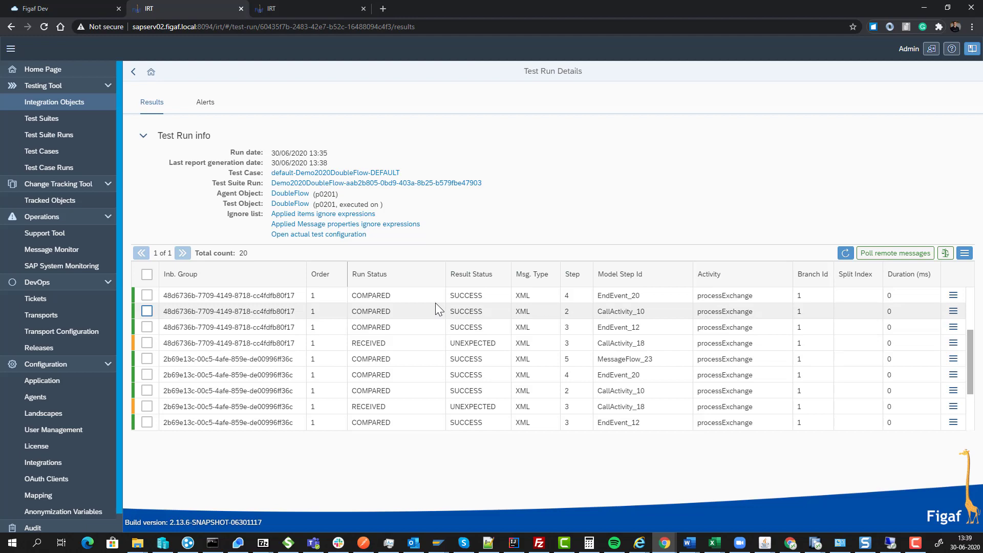
Re-compare the test run against the ignore list and refresh until the rows show NOT_COMPARED
click(946, 255)
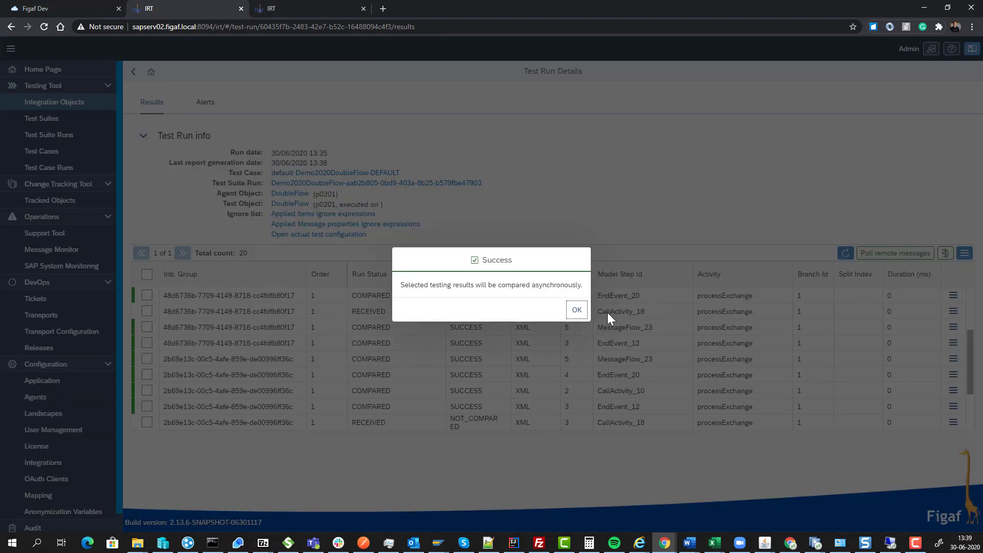
click(577, 310)
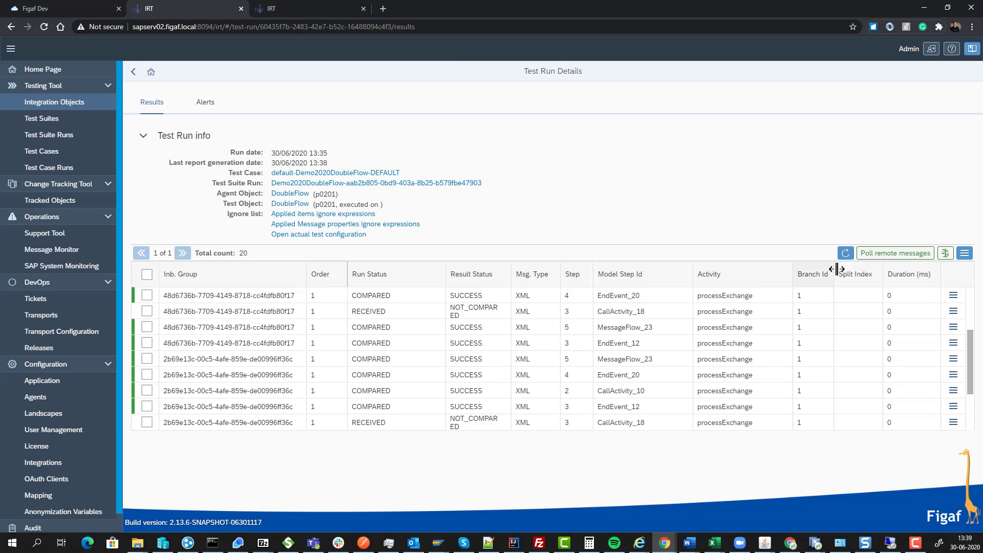
click(846, 255)
click(846, 254)
click(846, 254)
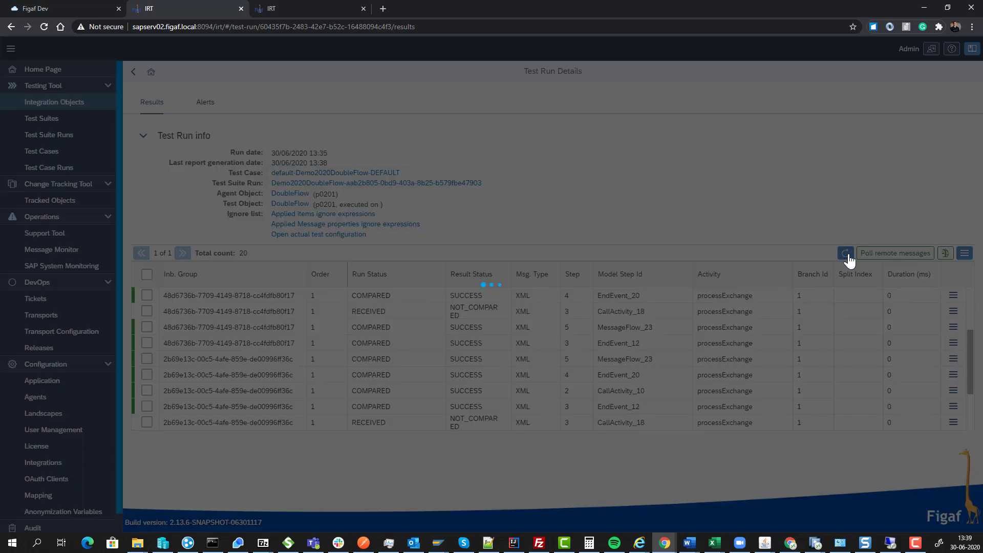
scroll(646, 391, down, 3)
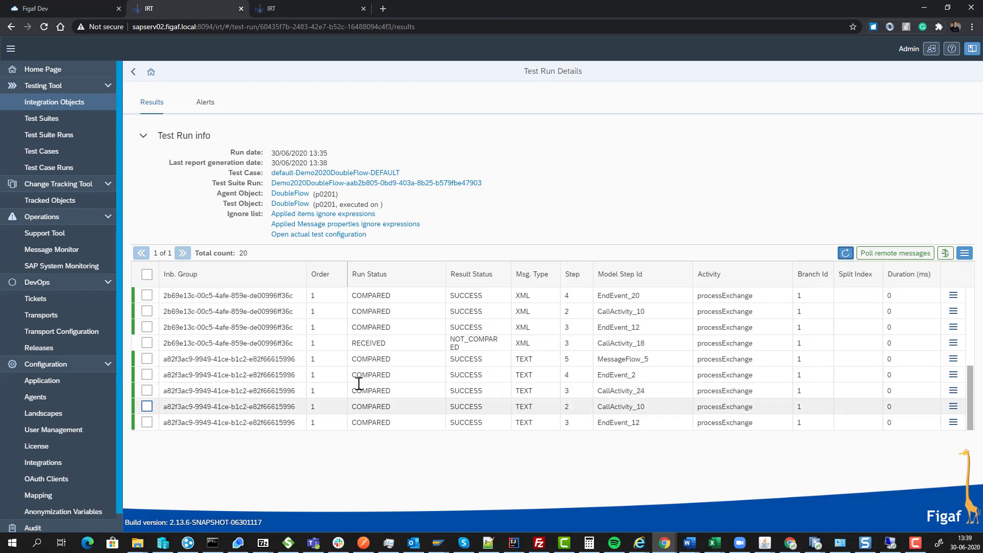
click(479, 408)
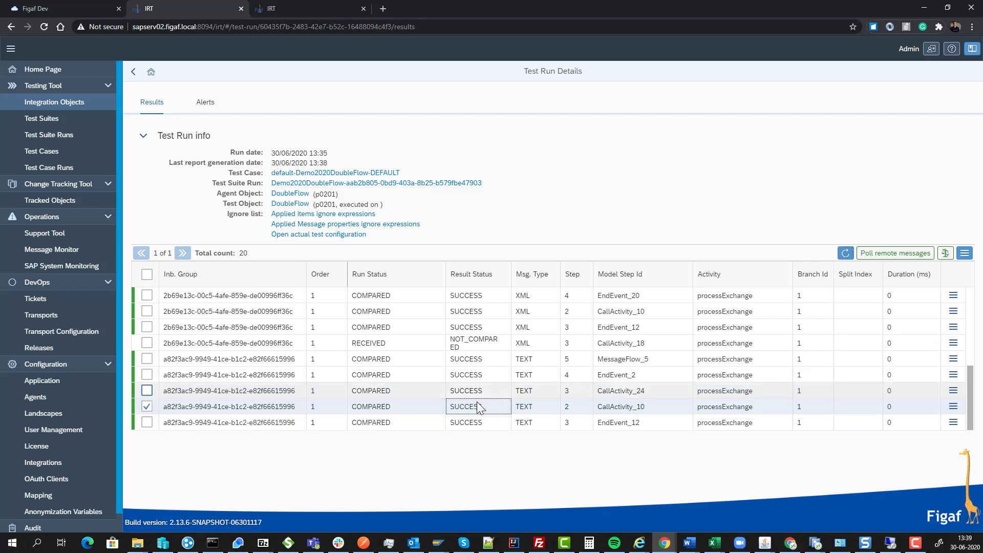
click(477, 403)
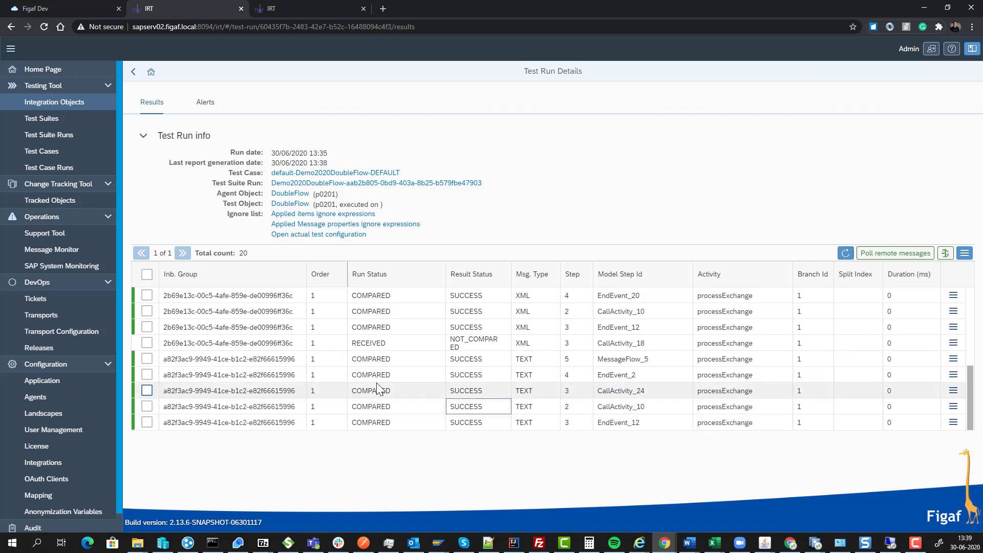
Review the applied message property ignore expressions, then go to the SAP CPI tab
click(318, 224)
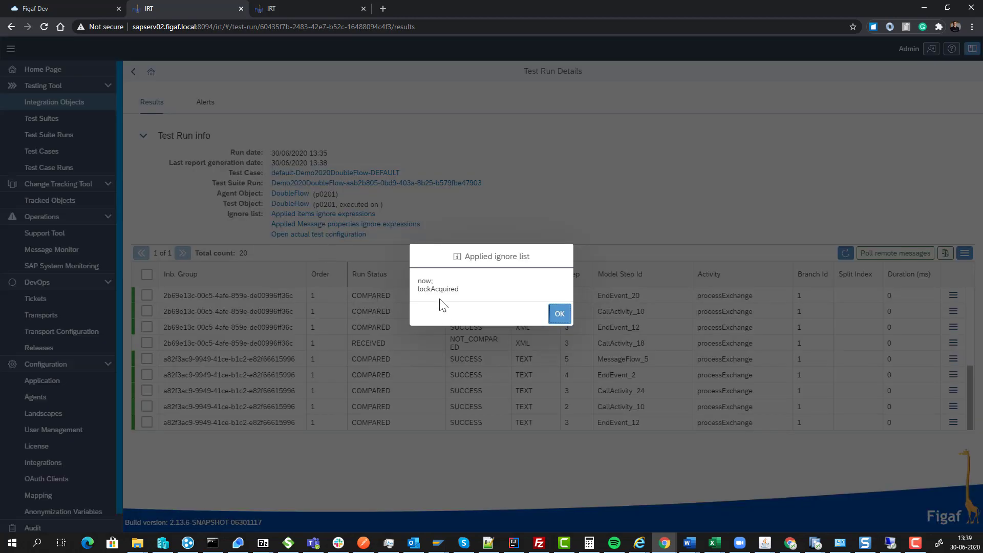
click(557, 318)
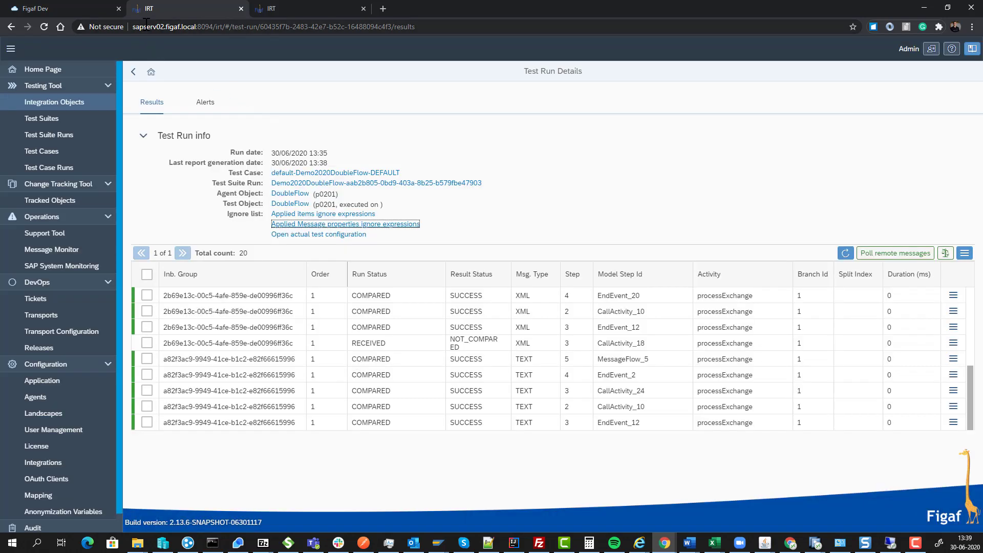
click(73, 13)
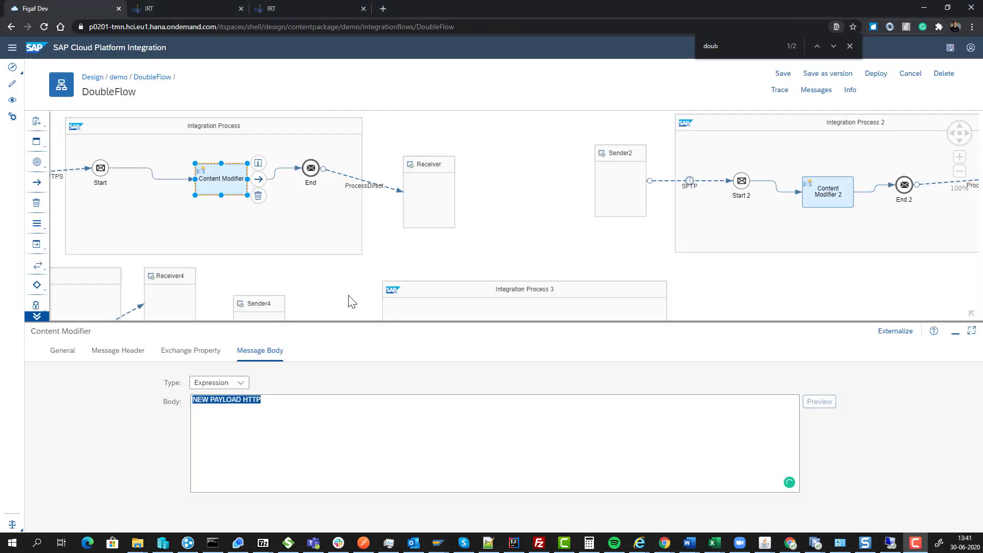
Add a 'NEW PAYLOAD Schedule' line under the Hello World text in Content Modifier 4's body
drag(347, 301, 618, 227)
click(193, 262)
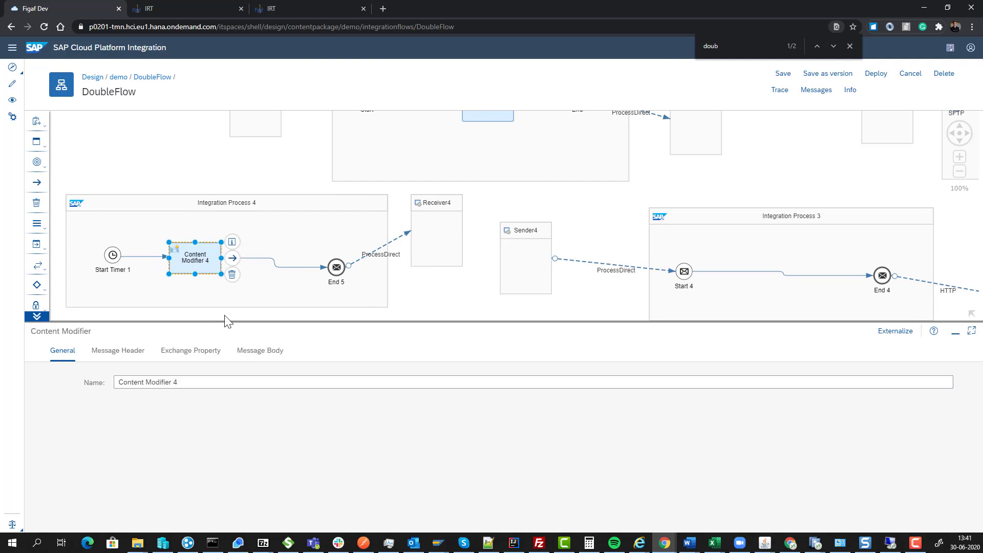
click(279, 351)
click(290, 426)
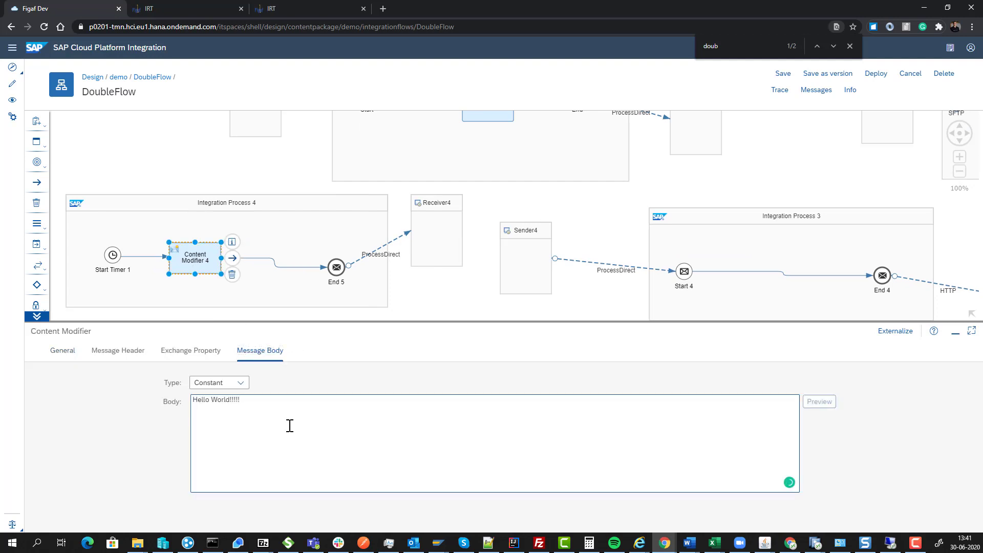
key(Return)
text(NEW PAYLOAD HTTP)
key(BackSpace)
key(BackSpace)
key(BackSpace)
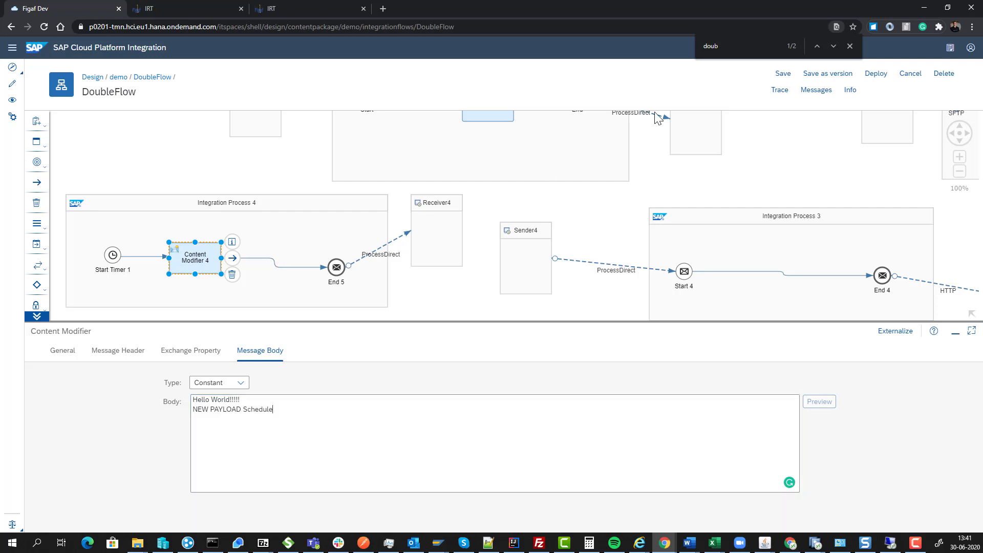
Save DoubleFlow as version 1.0.84 and deploy it
click(820, 74)
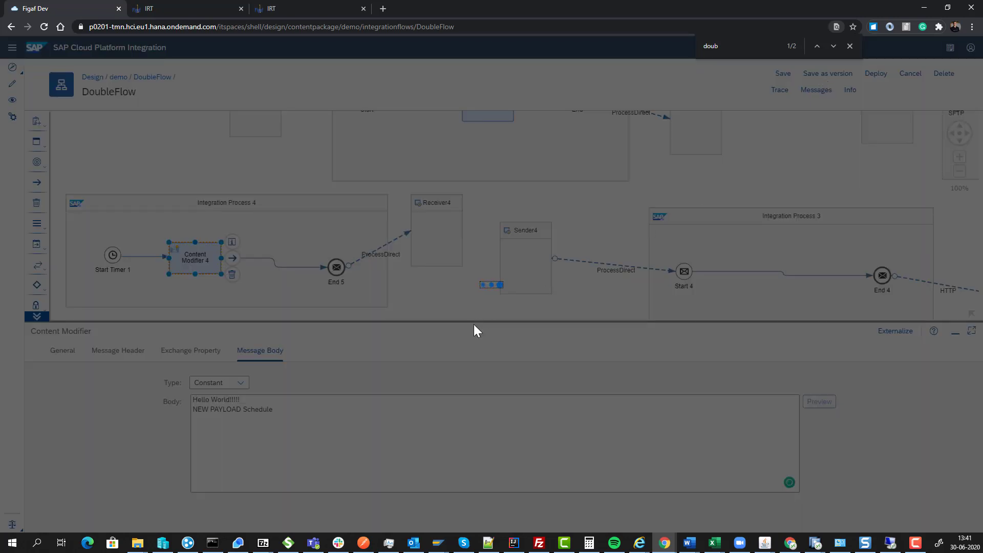
click(651, 334)
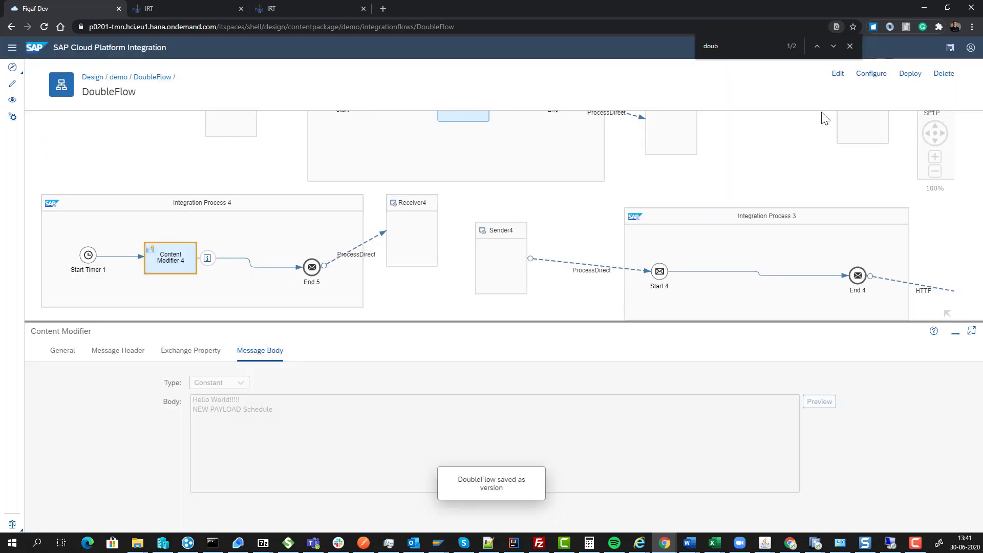
click(910, 74)
click(512, 307)
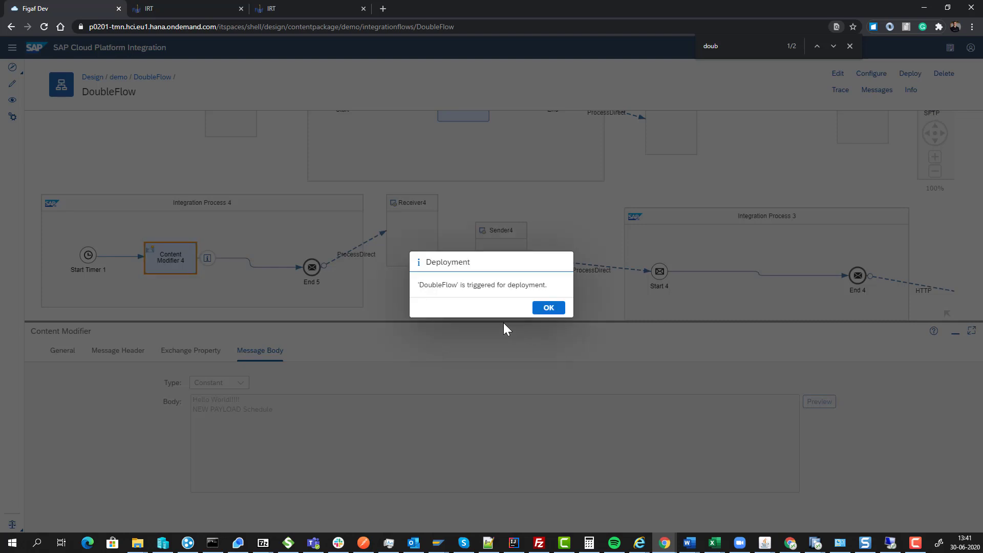
click(548, 308)
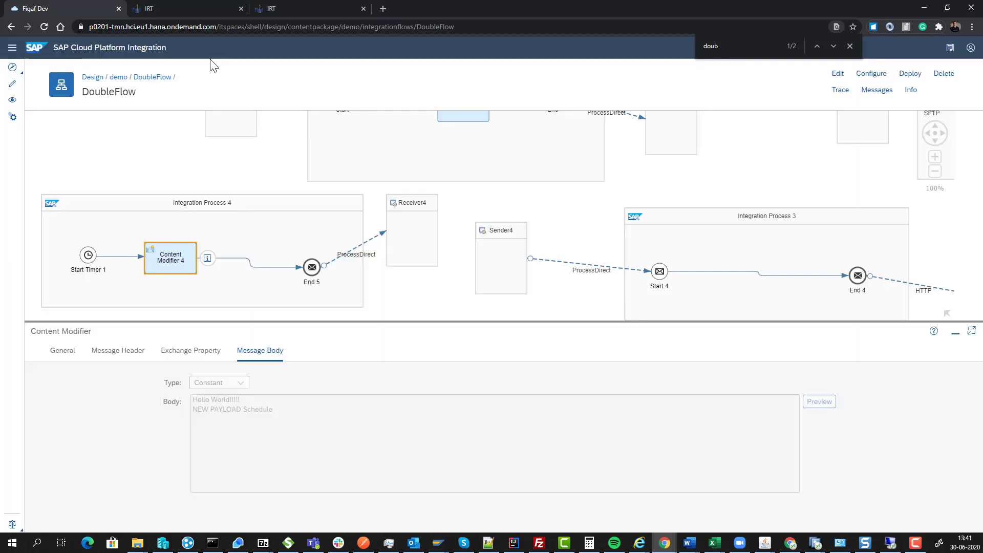
Start a tracked-objects synchronization limited to the demo package instead of RealCore
click(182, 12)
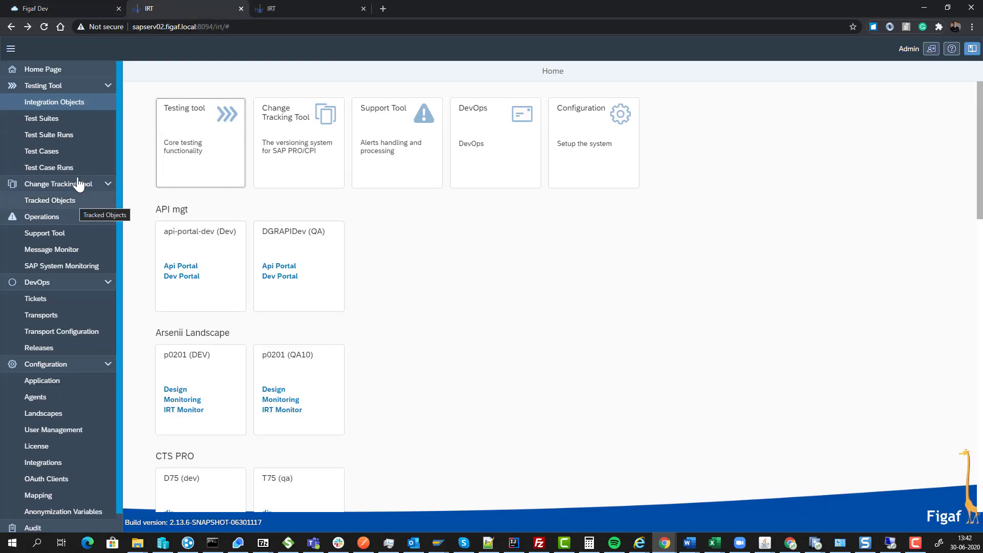
click(81, 212)
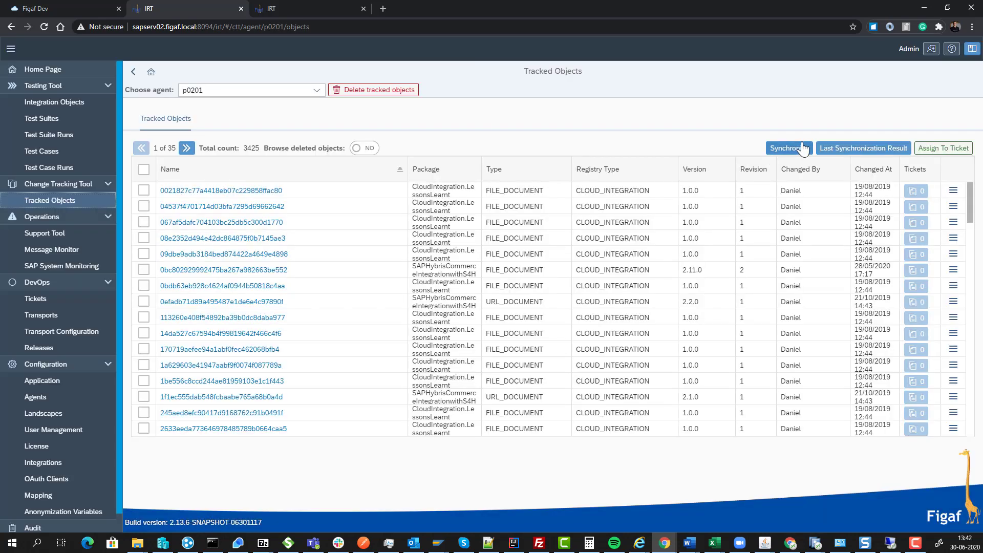
click(789, 148)
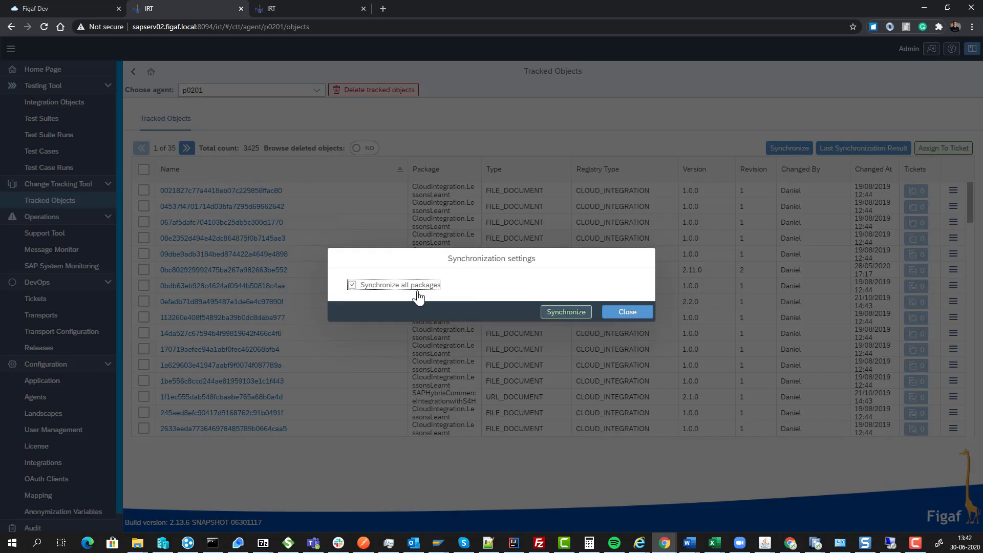
click(407, 285)
click(527, 293)
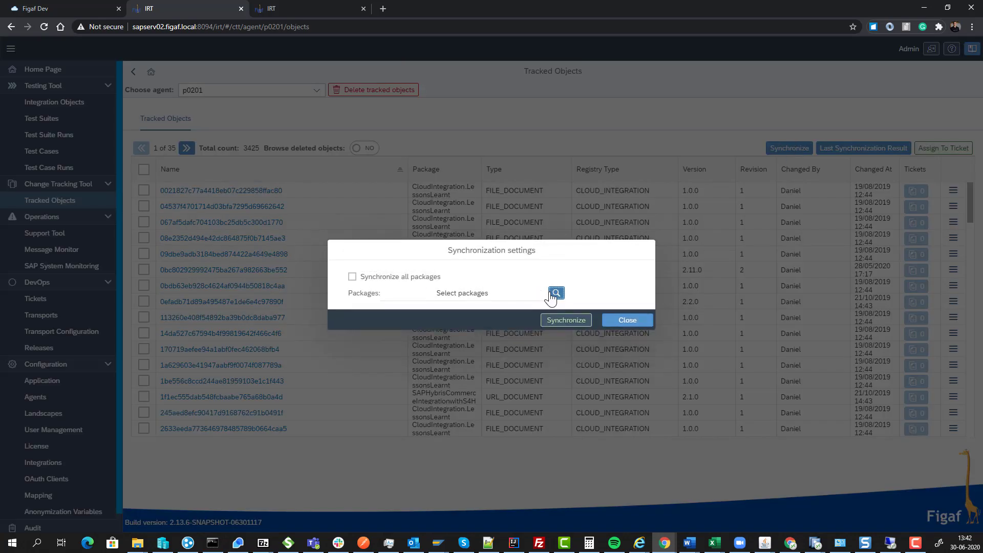
click(556, 293)
click(422, 239)
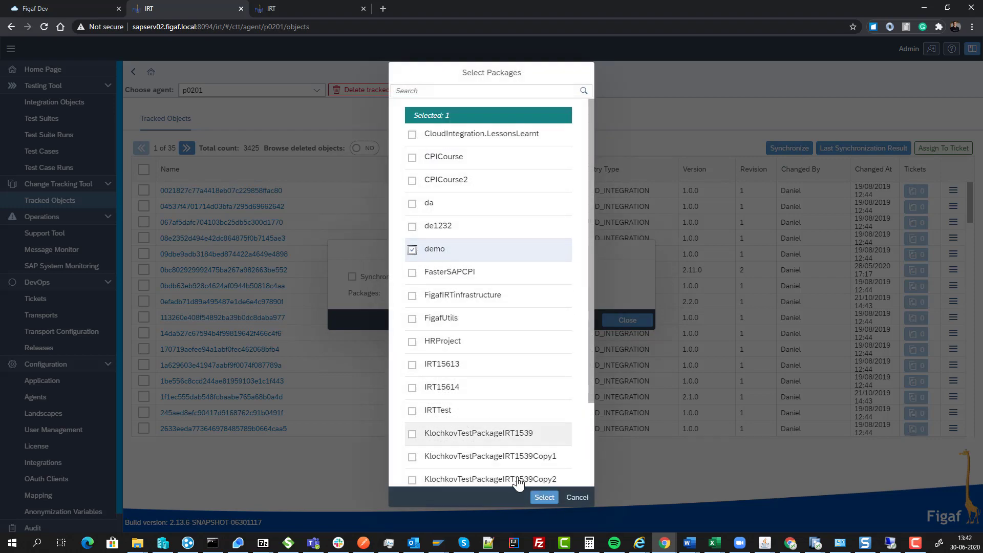
click(544, 497)
click(566, 320)
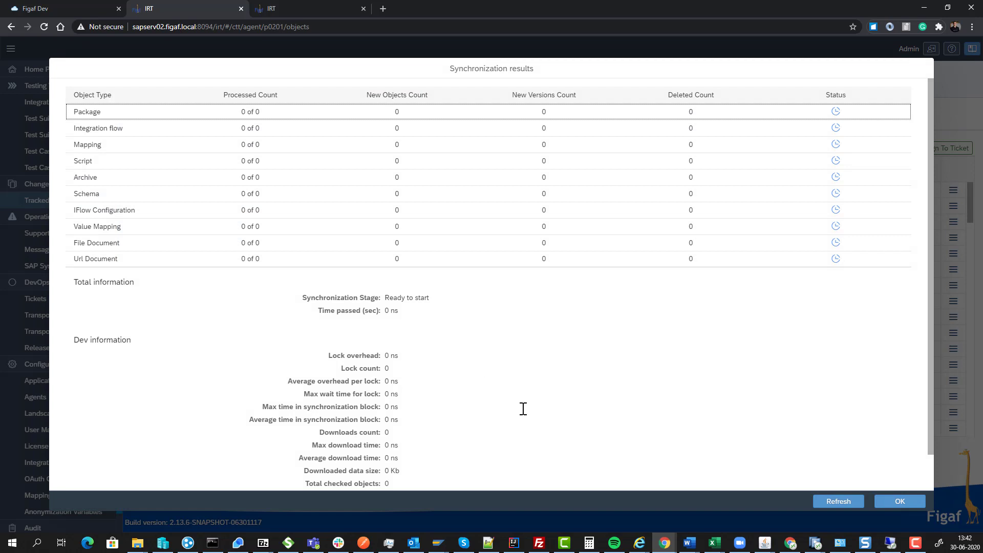
Refresh the synchronization results until finished, confirming one new integration flow version
click(826, 502)
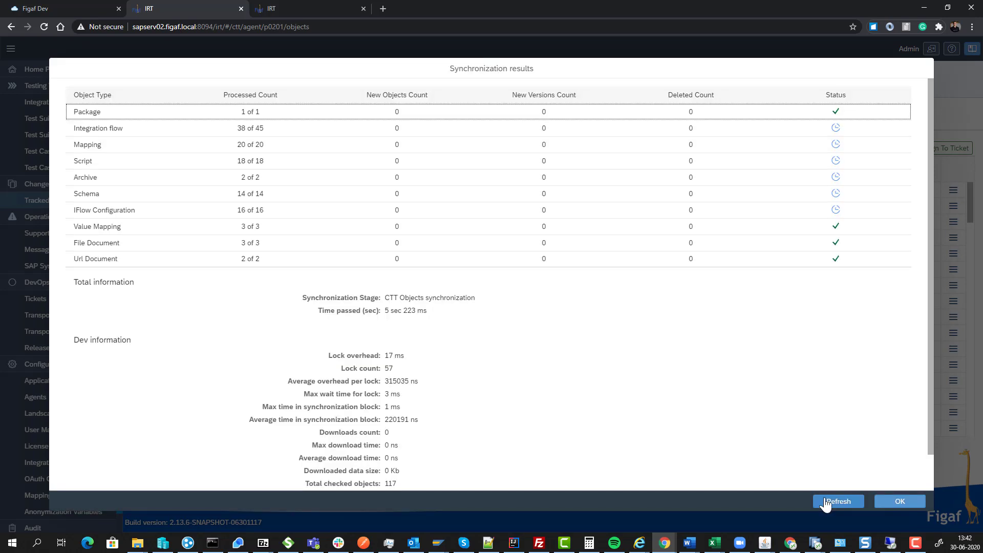
click(825, 502)
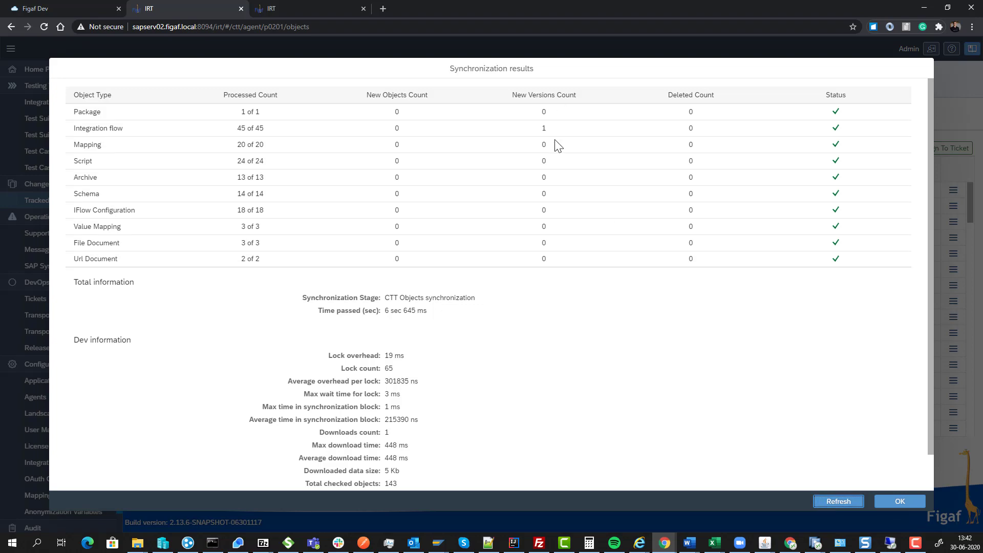
double_click(551, 132)
click(886, 503)
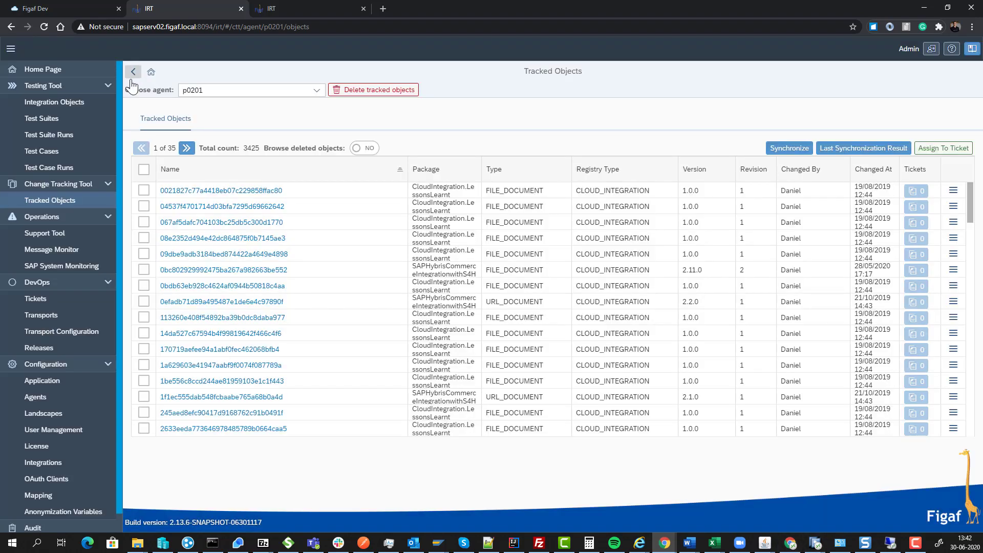
Run the Demo2020DoubleFlow test suite on system p0201 and acknowledge the success message
click(42, 119)
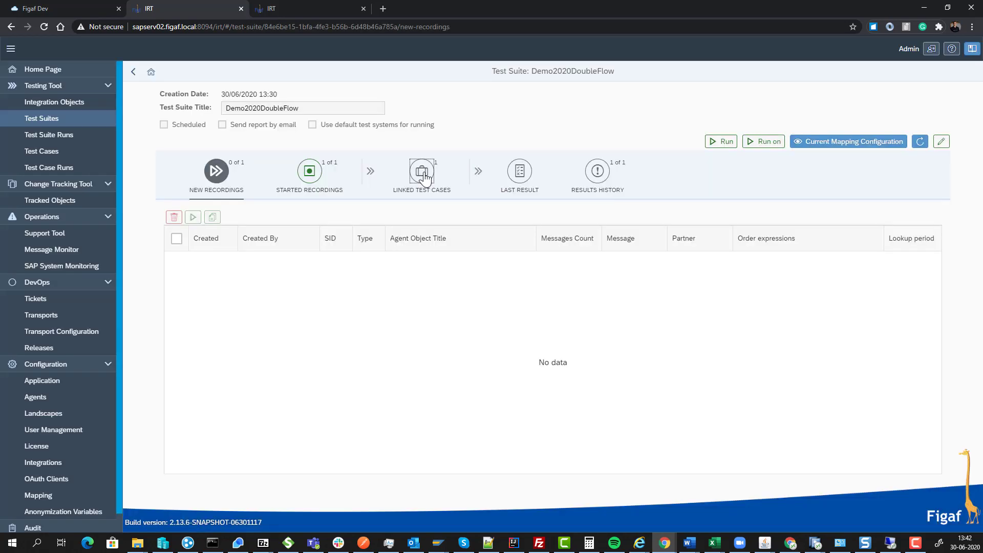
click(762, 144)
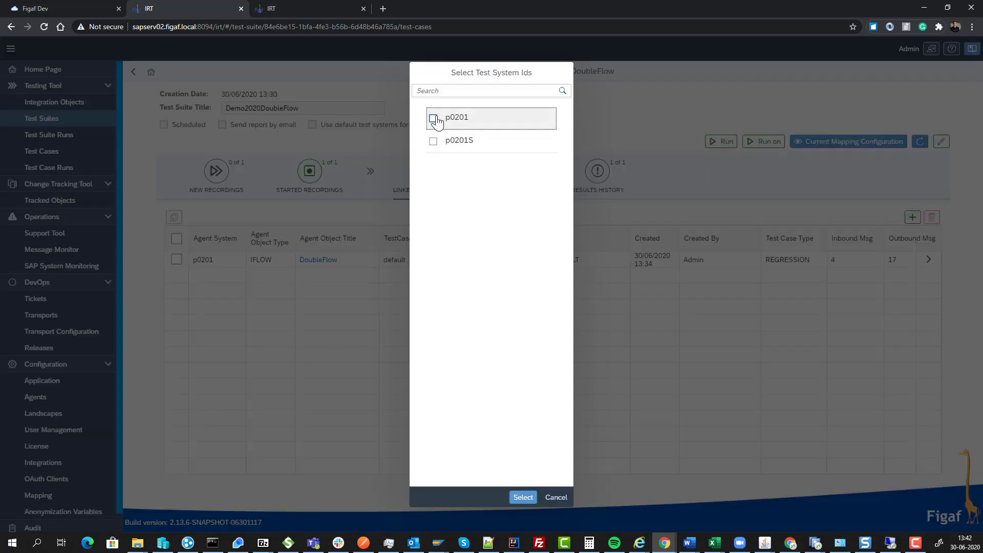
click(433, 115)
click(523, 498)
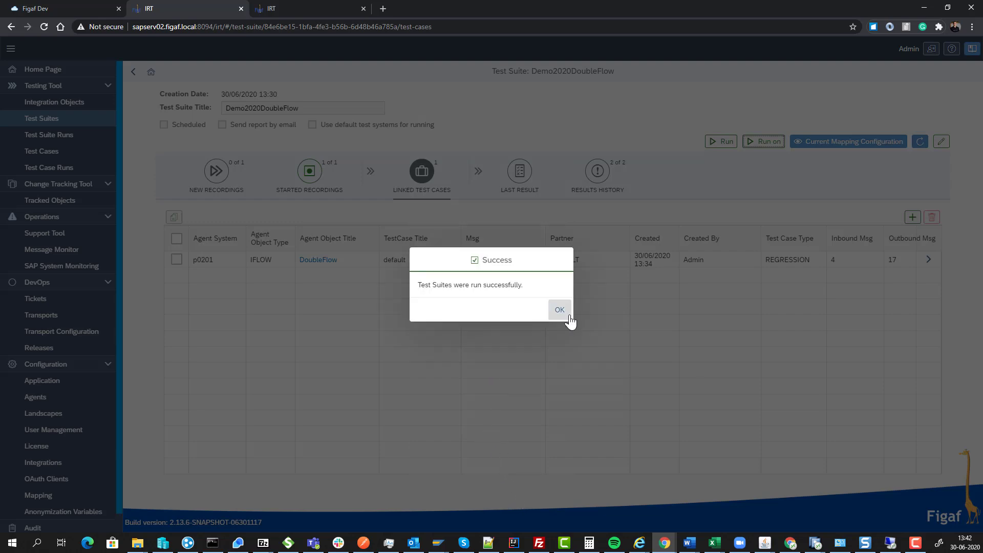
click(569, 317)
right_click(61, 11)
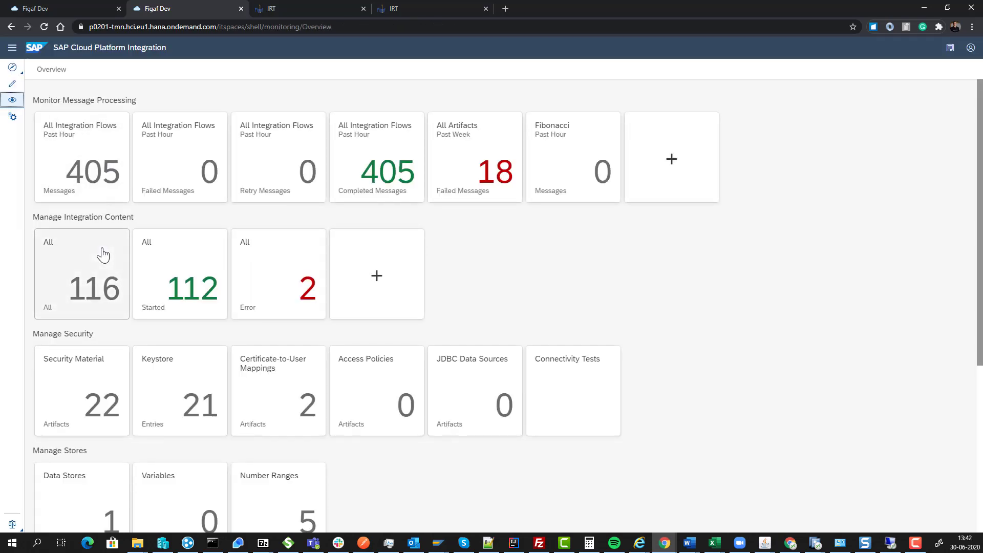
Open deployed FigafMockDoubleFlow and check its Content Modifier body and HTTPS sender channel
click(102, 250)
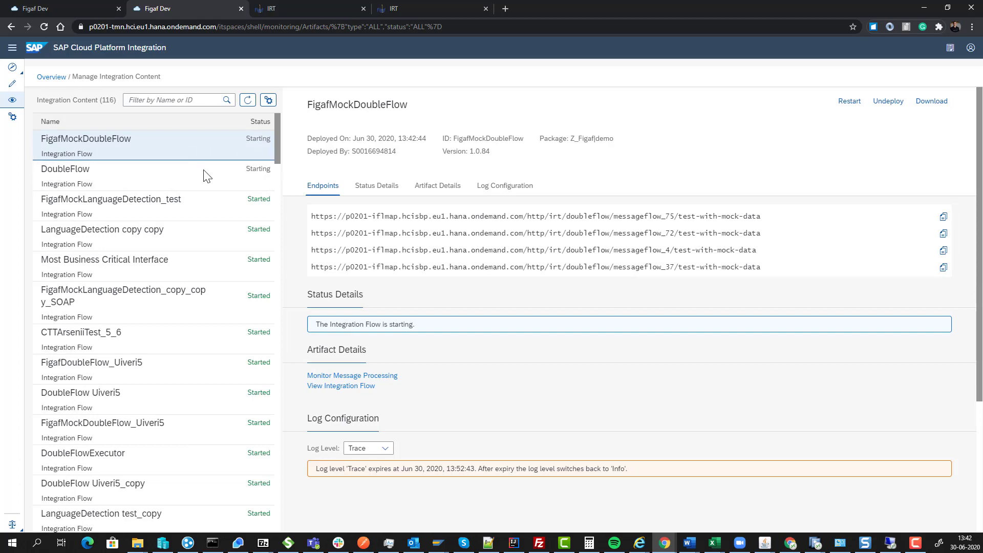
click(365, 389)
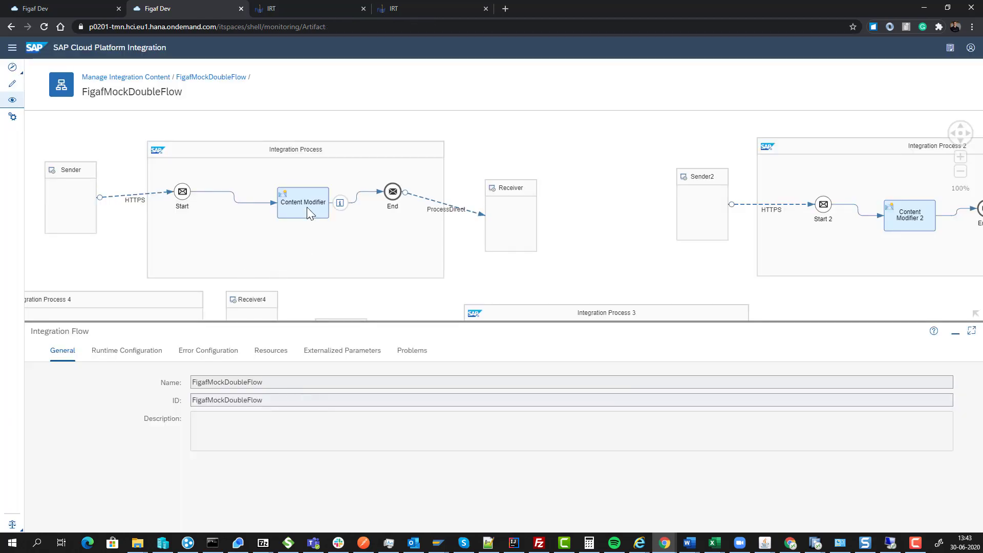
click(306, 207)
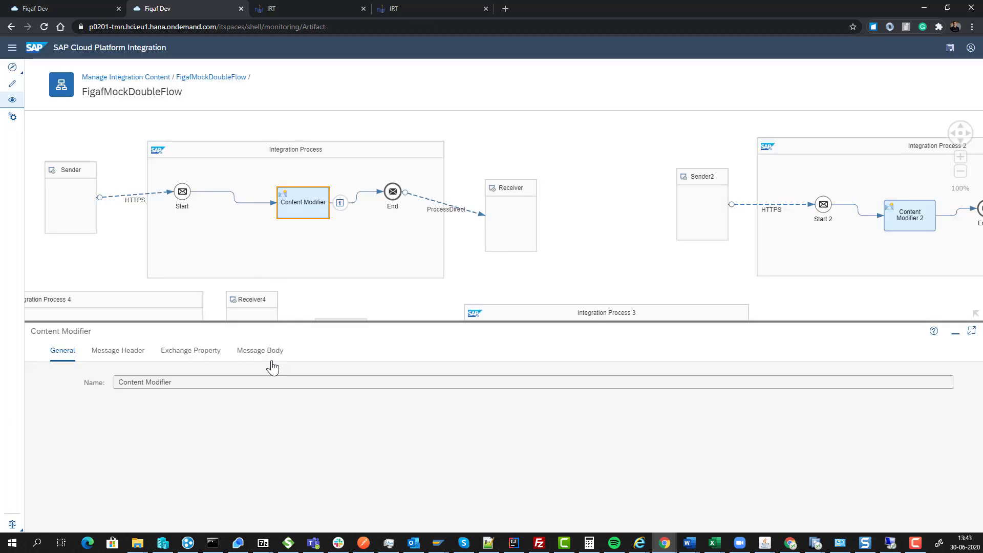
click(263, 353)
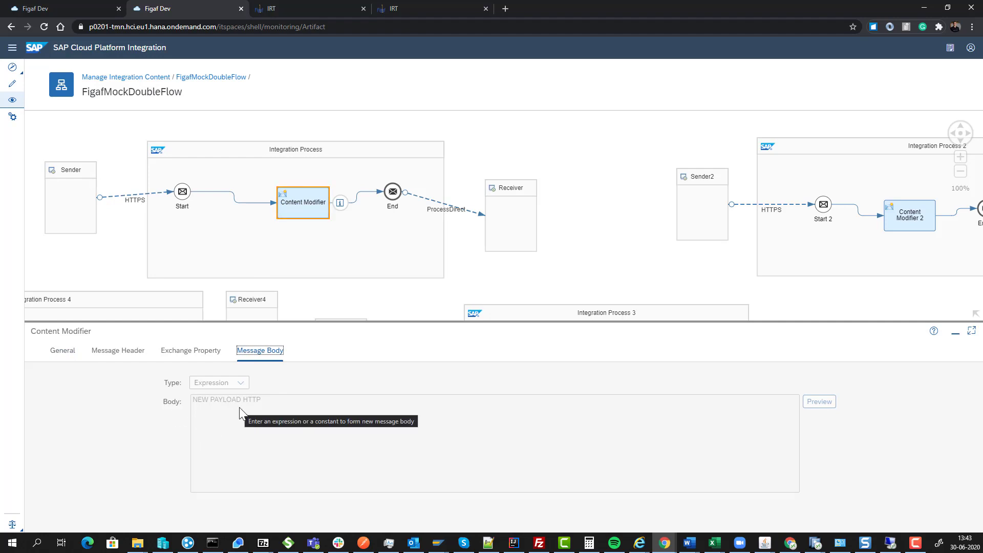
click(136, 202)
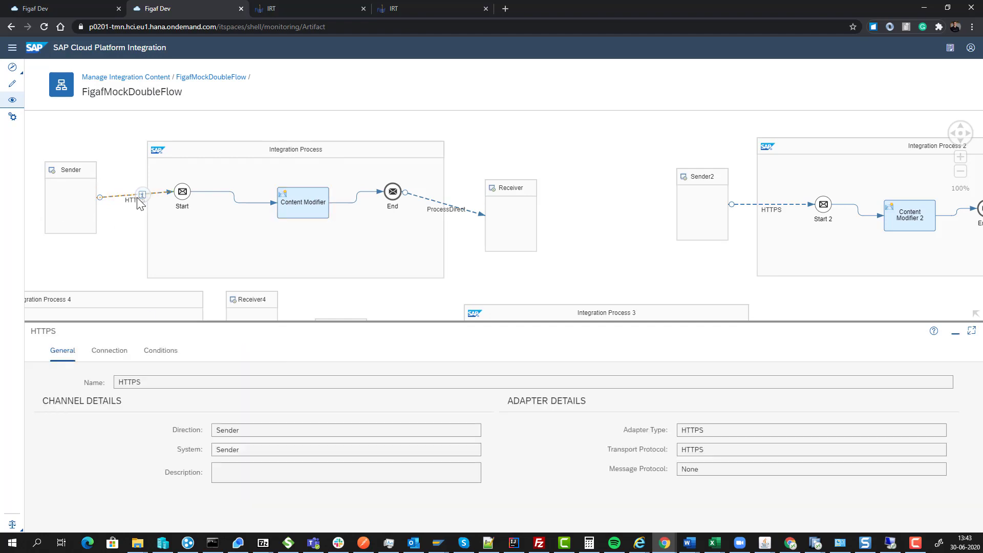
click(81, 7)
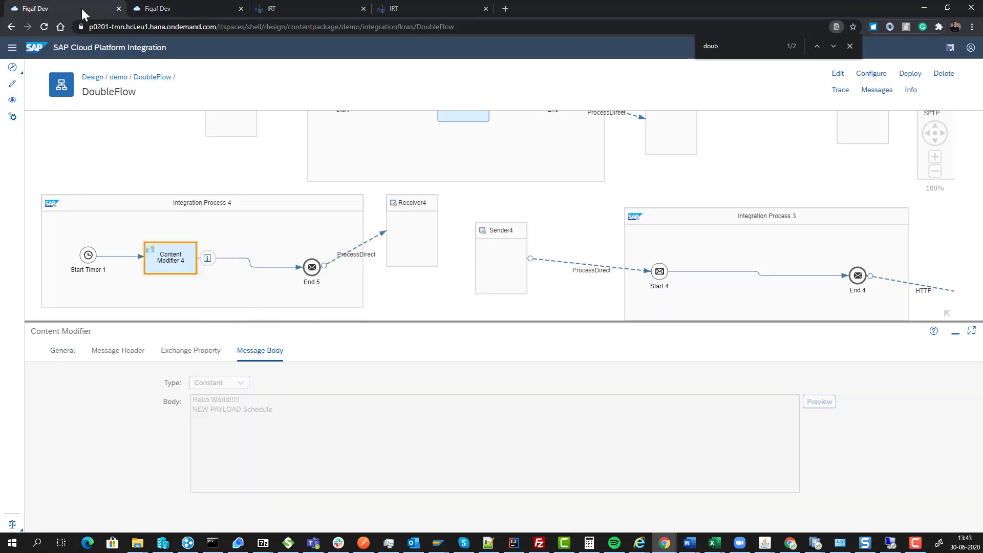
click(171, 10)
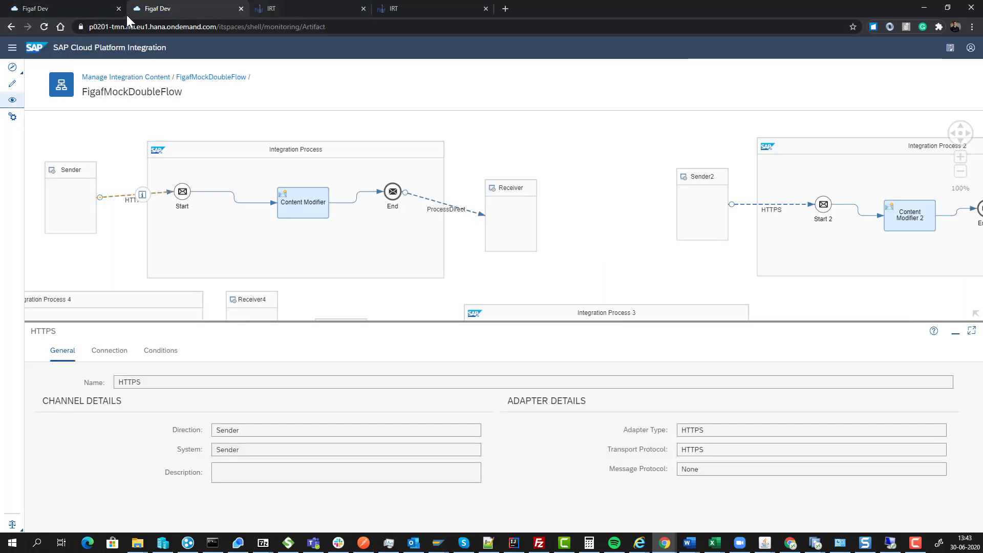
click(12, 27)
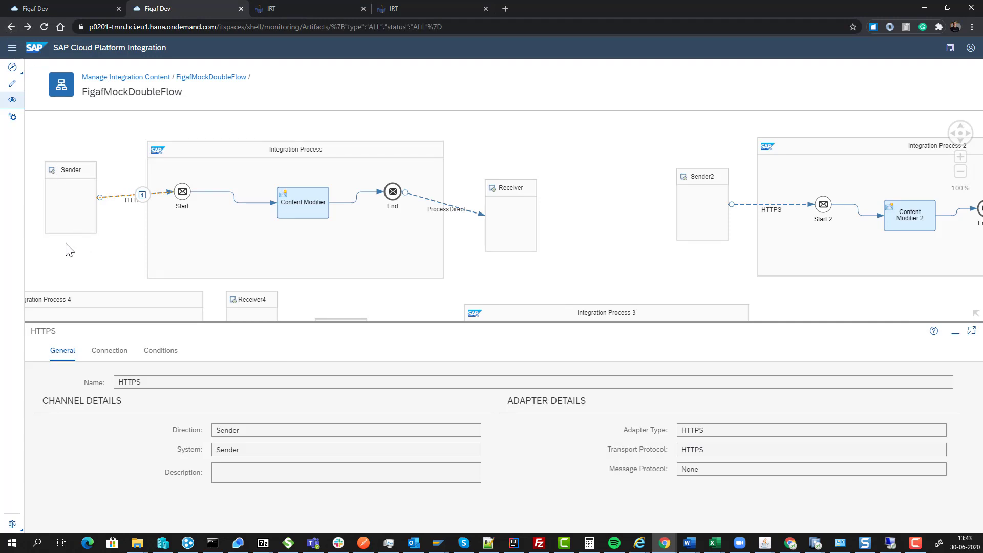
click(11, 28)
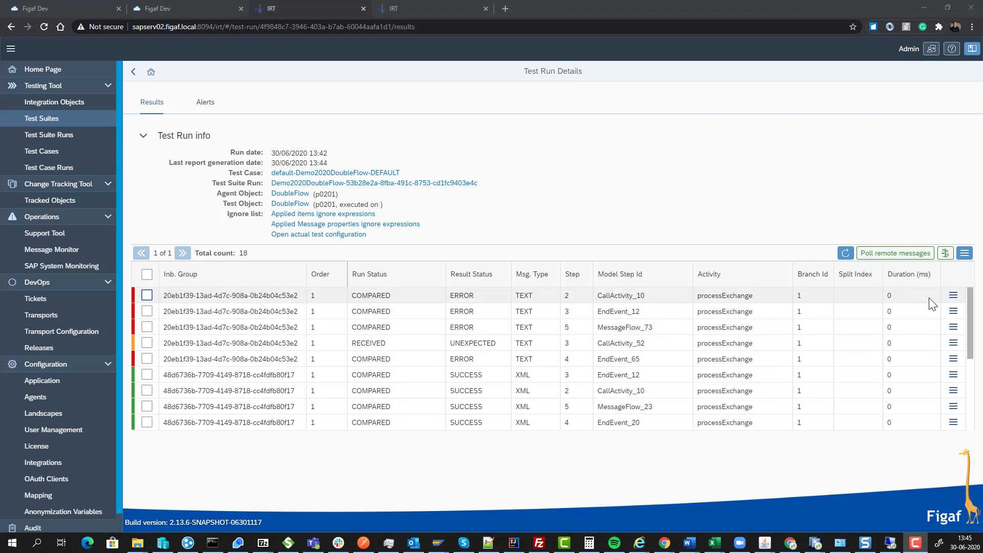
click(955, 300)
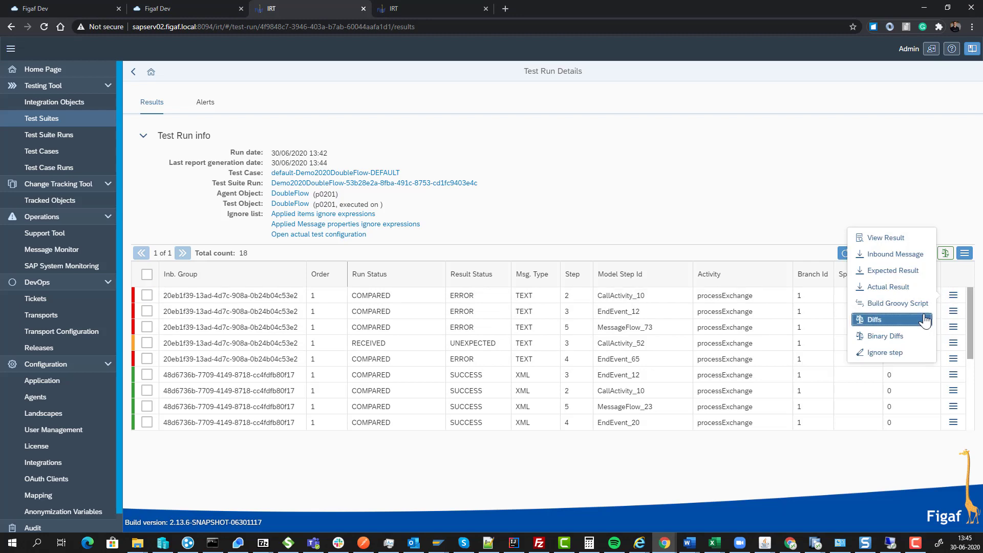
click(913, 319)
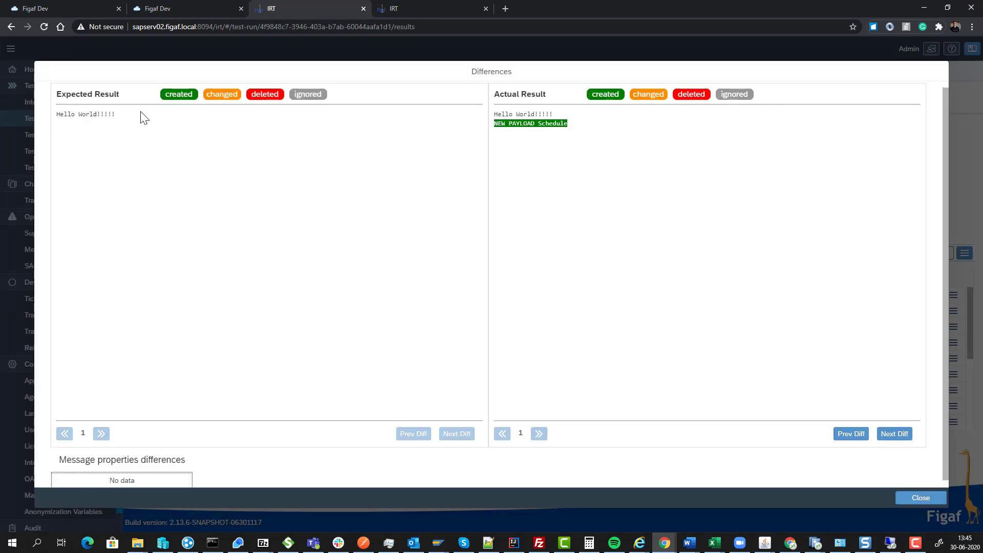
click(915, 497)
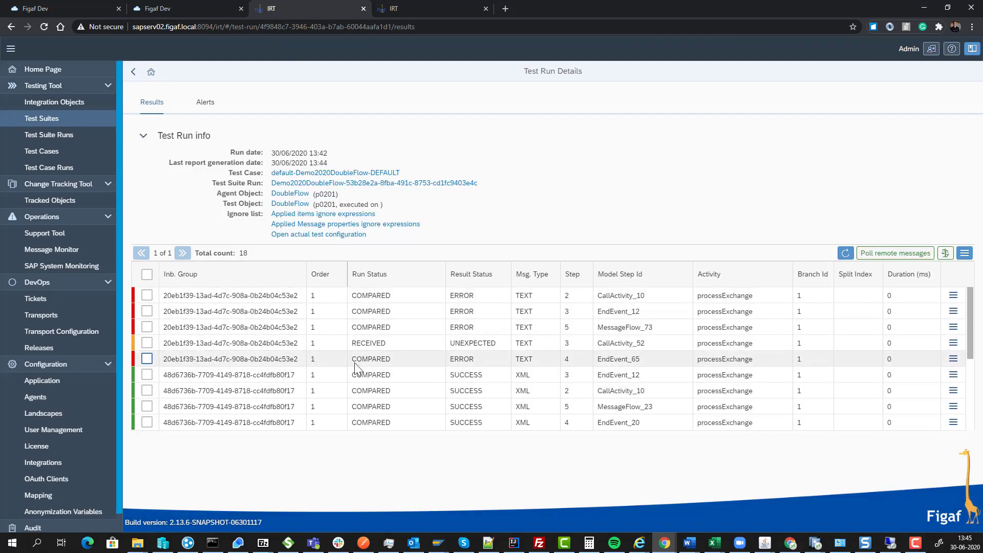
scroll(451, 374, down, 3)
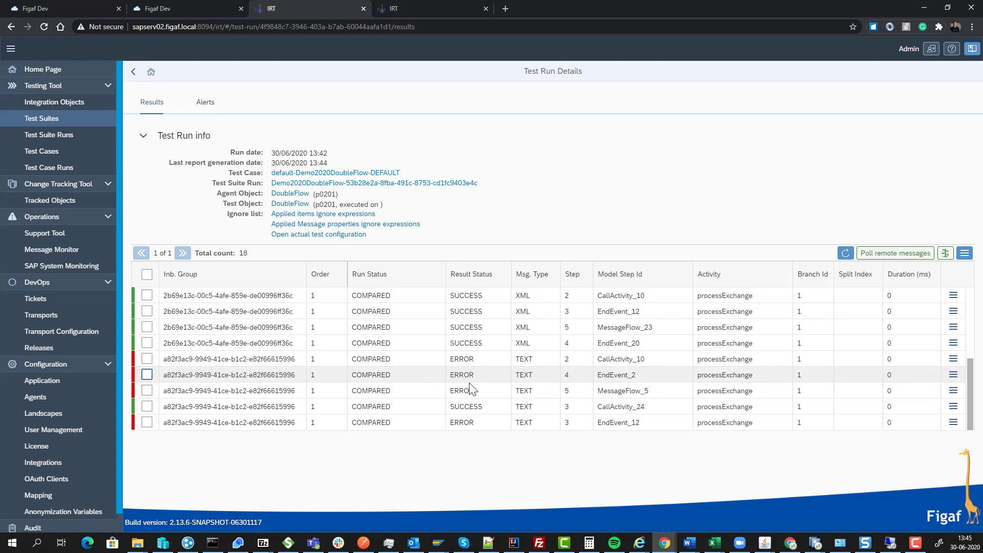
click(953, 374)
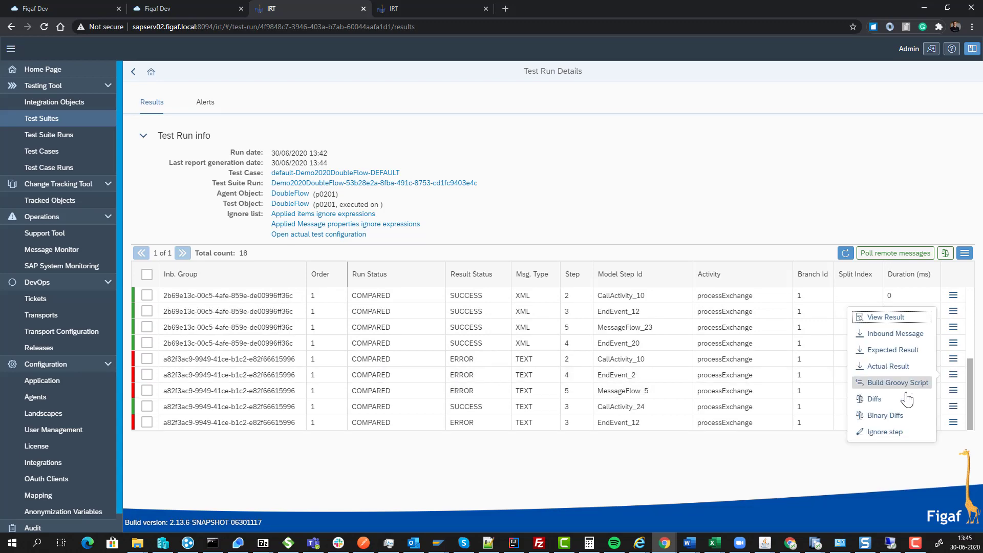
click(889, 398)
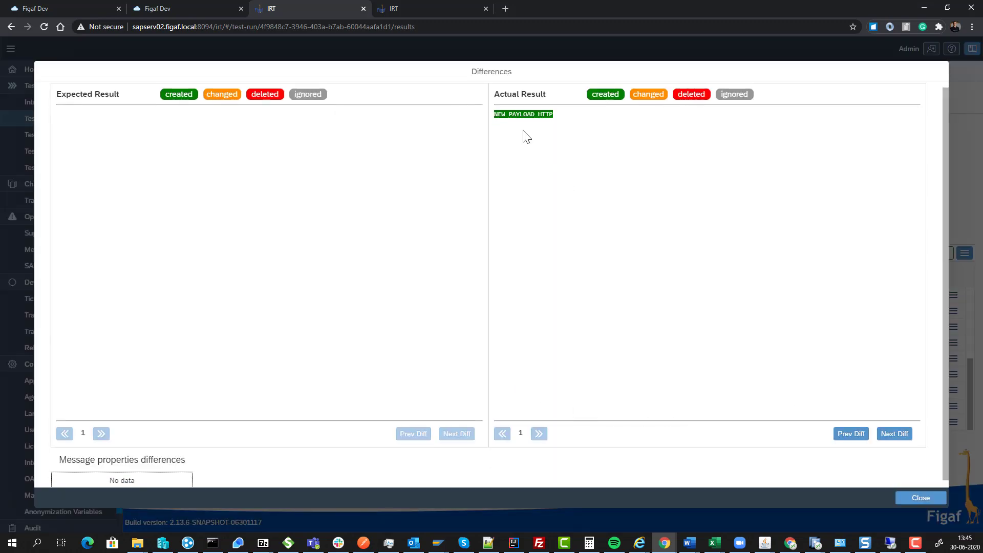
click(905, 498)
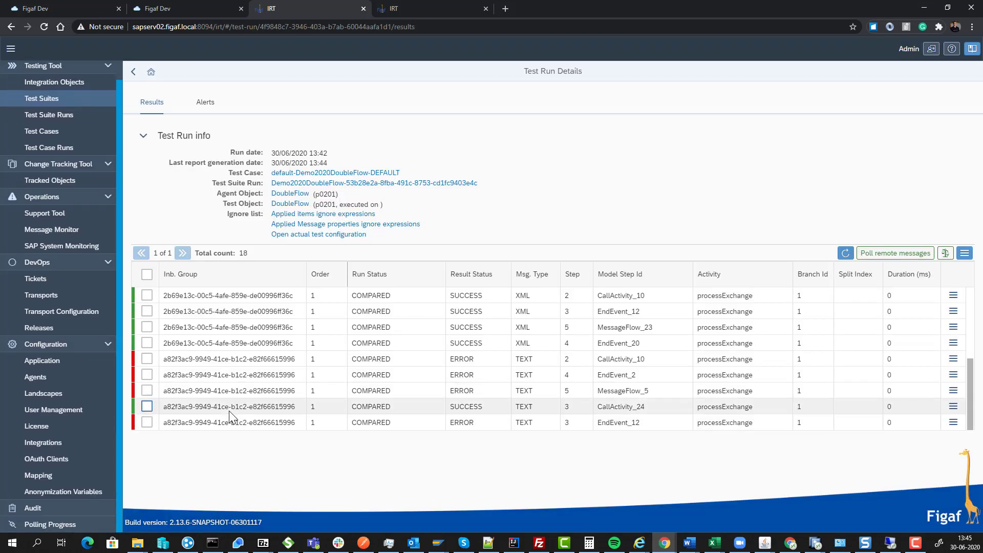
Select all 18 run results and update the default-Demo2020DoubleFlow-DEFAULT test case from them
scroll(229, 411, up, 5)
click(147, 273)
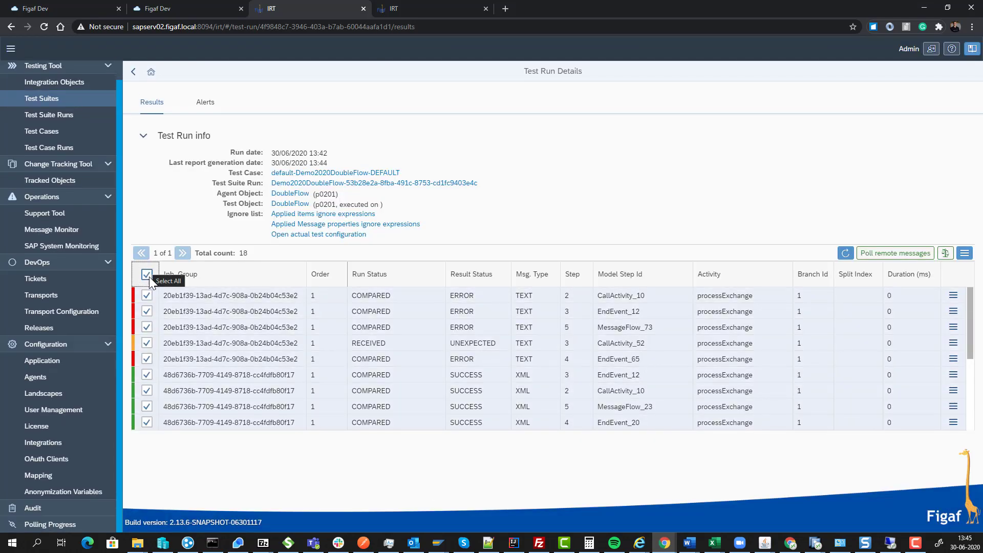
click(950, 253)
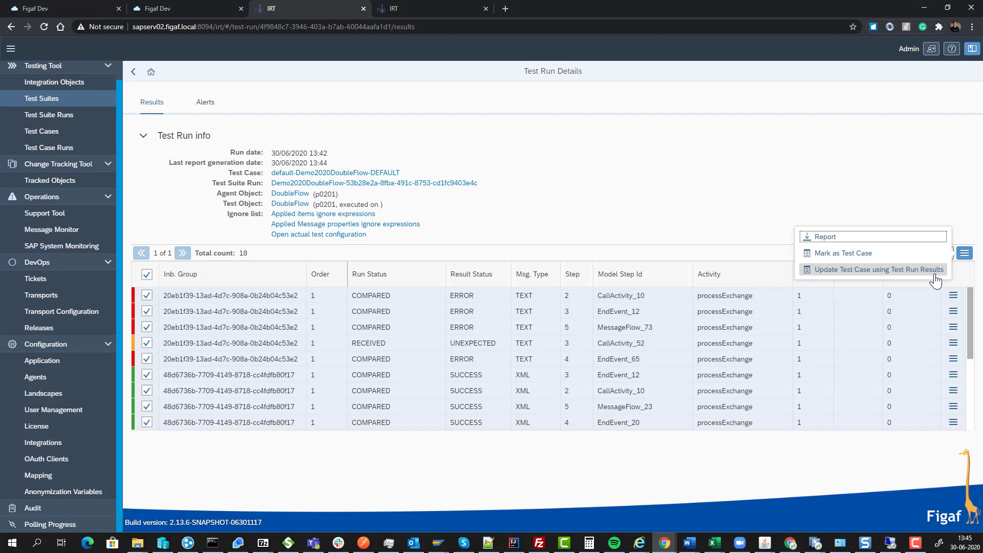
click(934, 275)
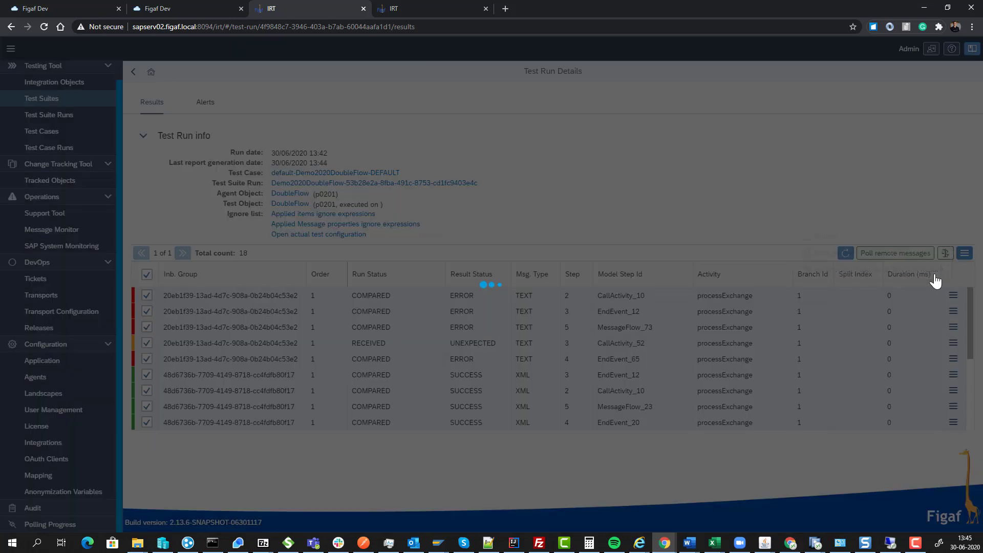
click(559, 310)
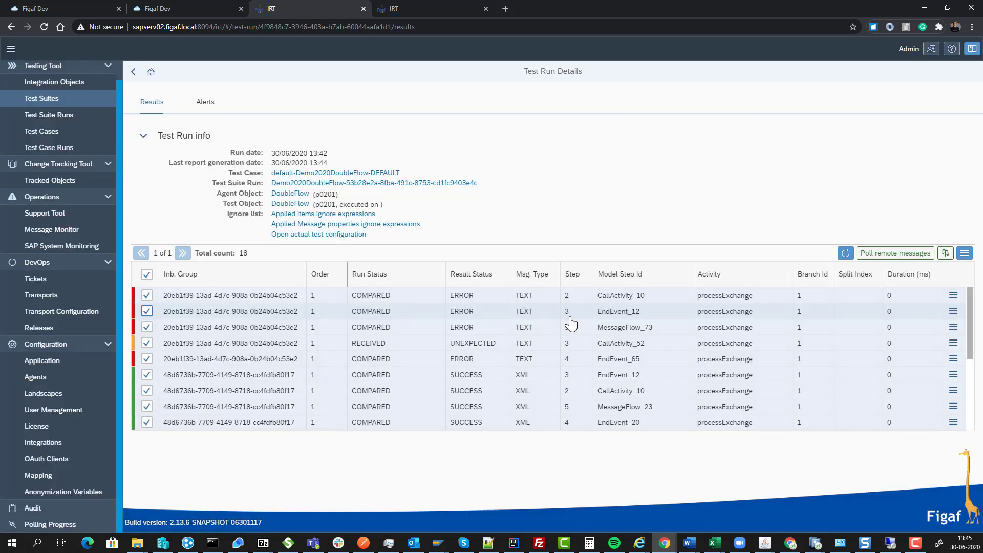